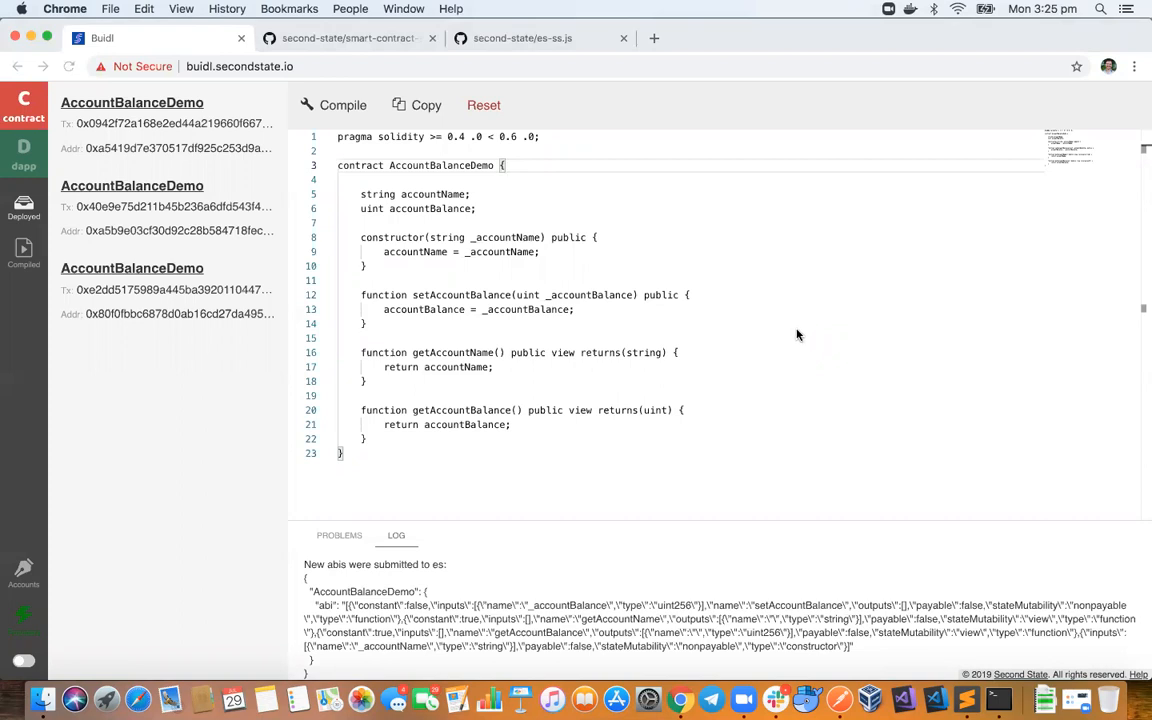
# Compile the AccountBalanceDemo contract and review its ABI and bytecode
pyautogui.click(691, 276)
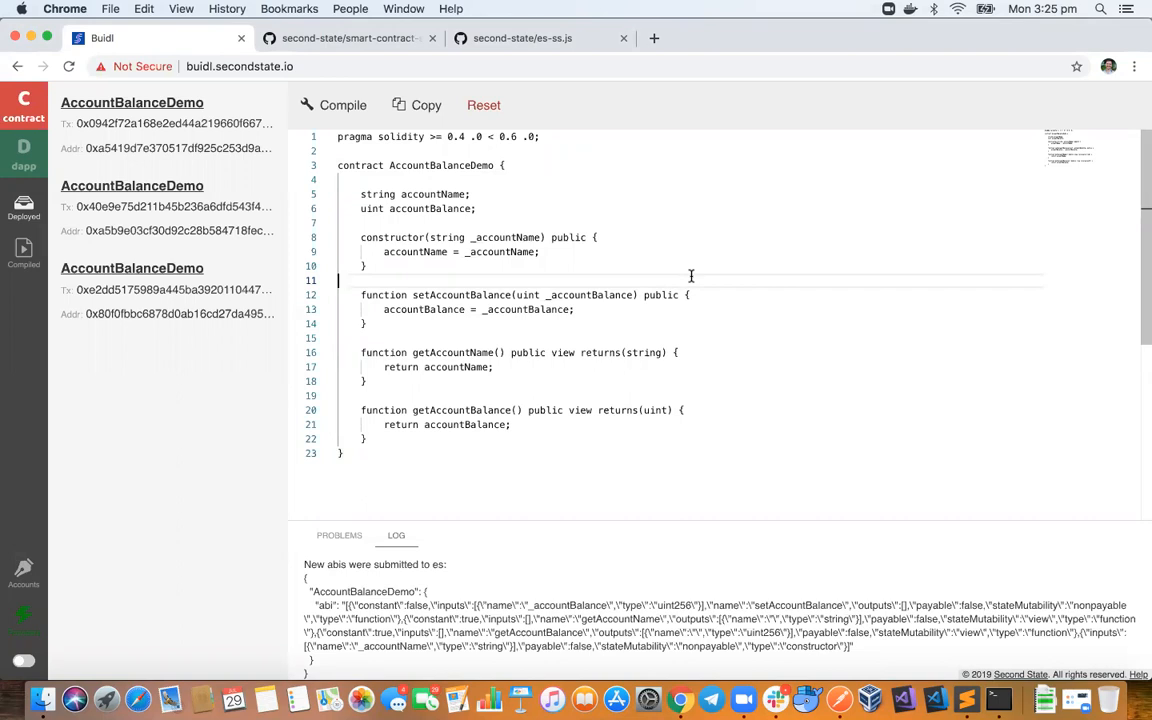
pyautogui.click(577, 206)
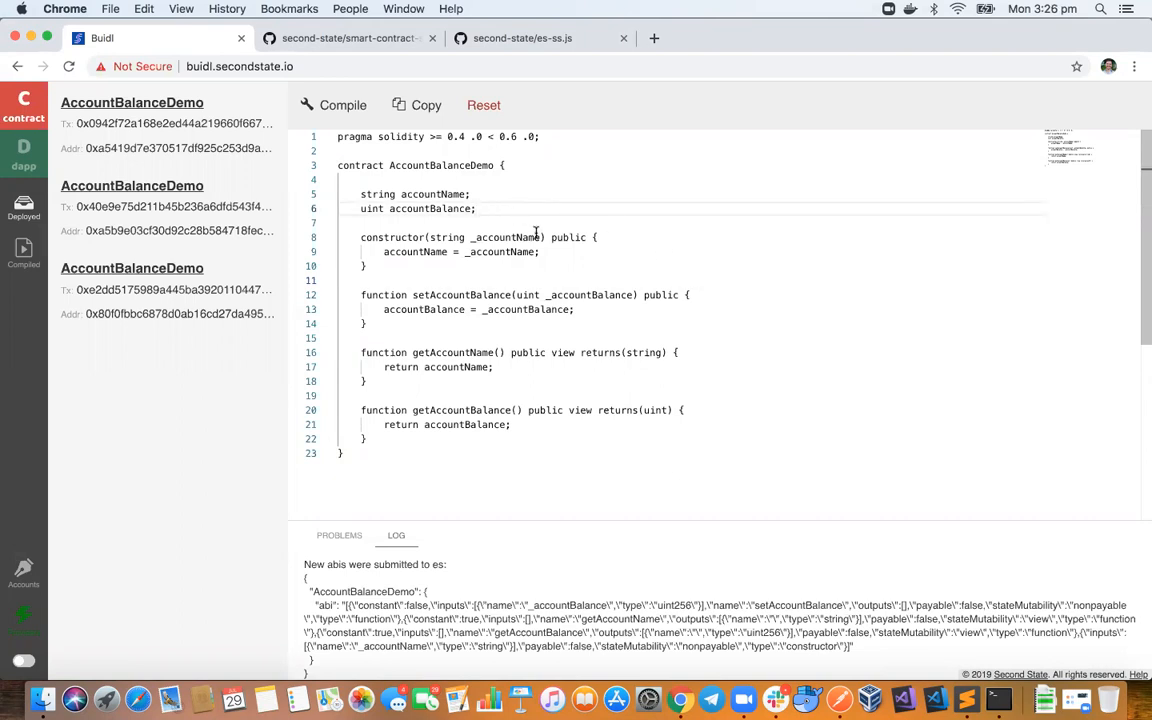
pyautogui.click(437, 165)
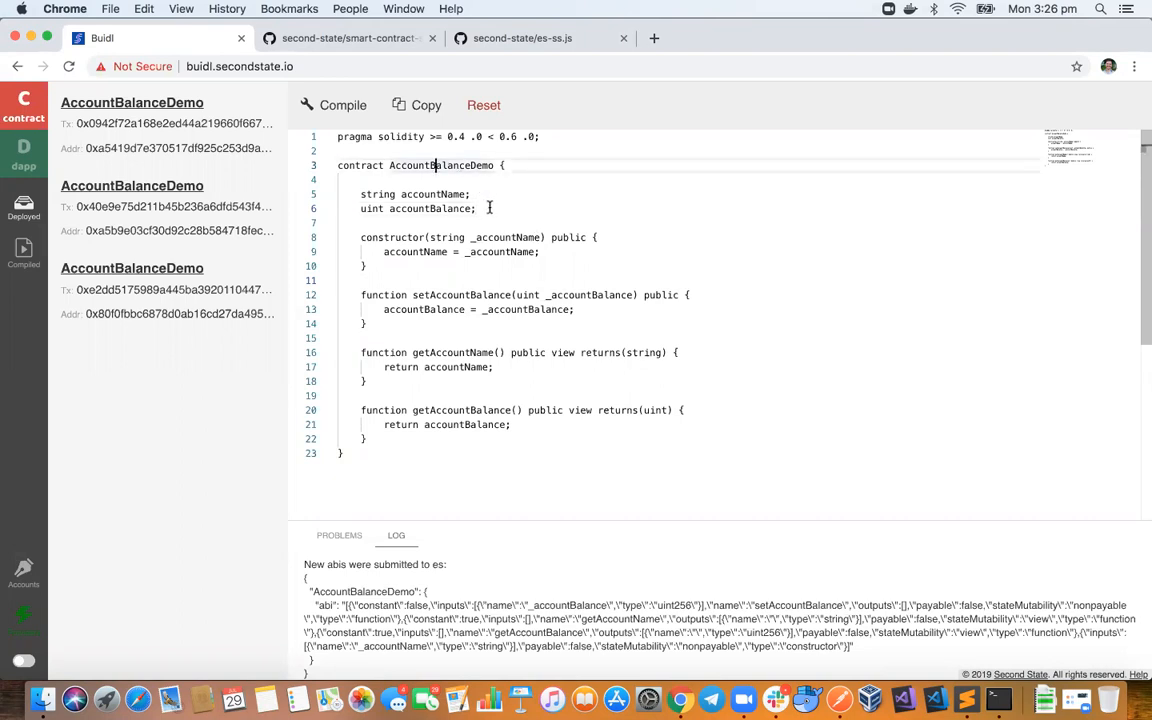
pyautogui.click(339, 108)
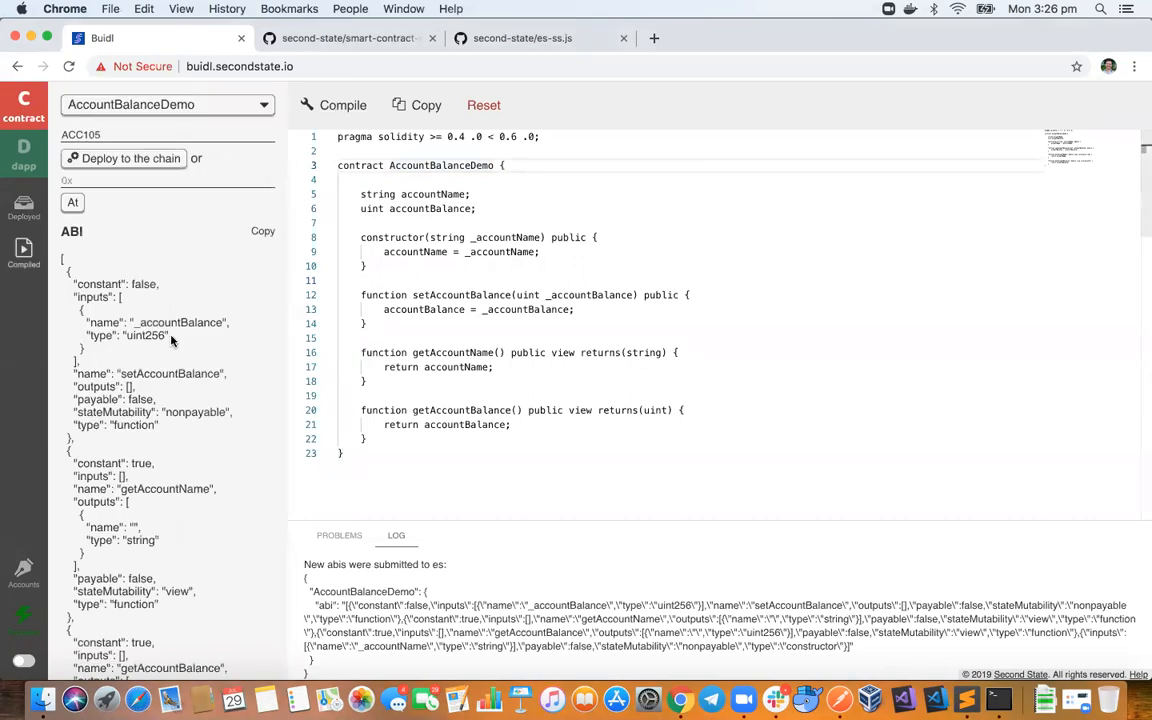
pyautogui.scroll(-2, 172, 265)
pyautogui.scroll(-2, 171, 341)
pyautogui.scroll(-2, 171, 341)
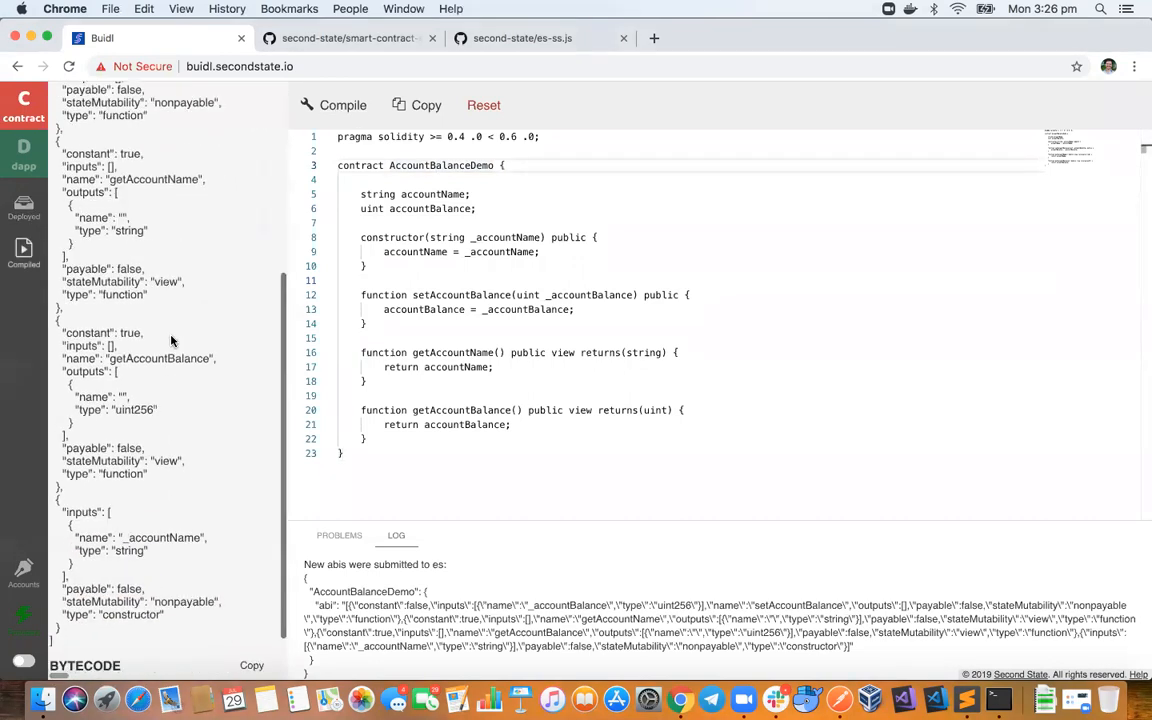
pyautogui.scroll(-1, 172, 337)
pyautogui.doubleClick(156, 649)
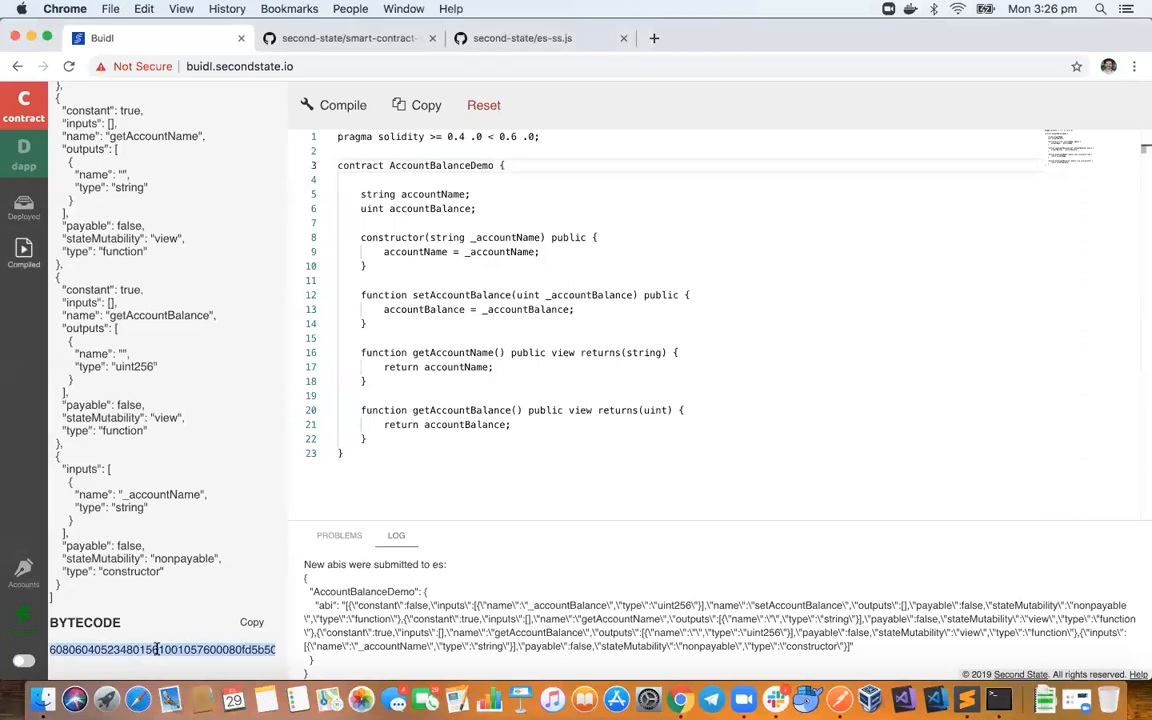
pyautogui.scroll(10, 145, 588)
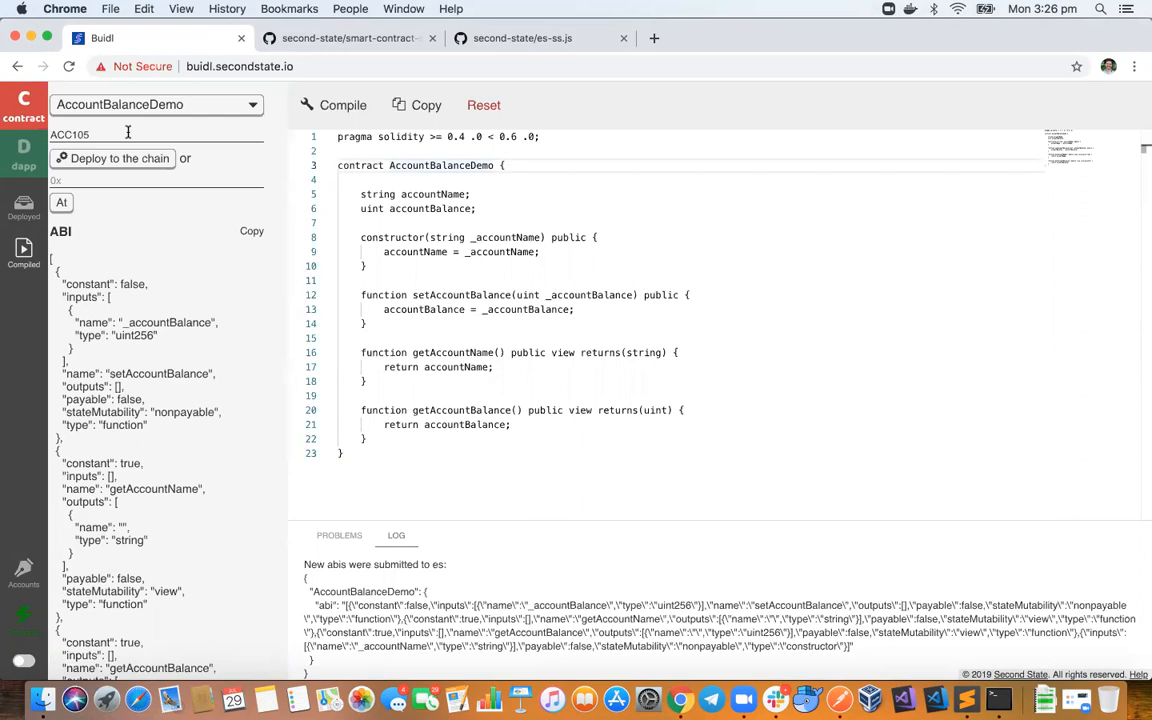
# Set the account name field to ACC106 and deploy a fourth contract instance to the chain
pyautogui.press('BackSpace')
pyautogui.write('6')
pyautogui.doubleClick(94, 132)
pyautogui.click(125, 163)
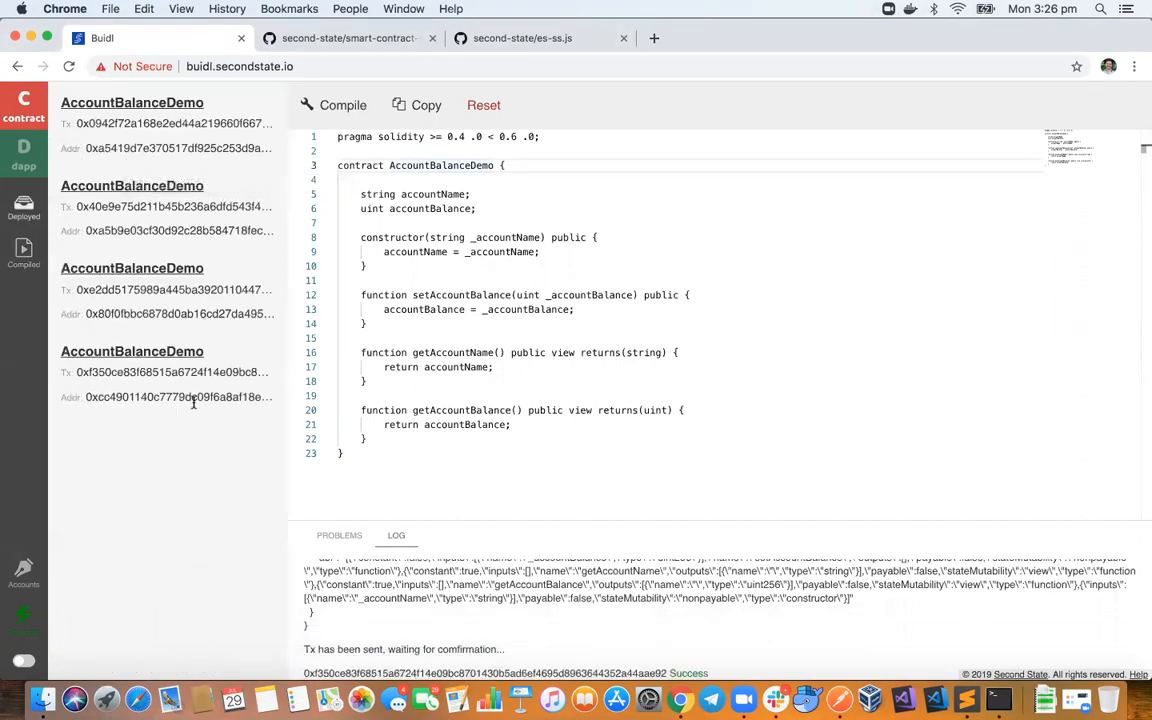
pyautogui.click(26, 617)
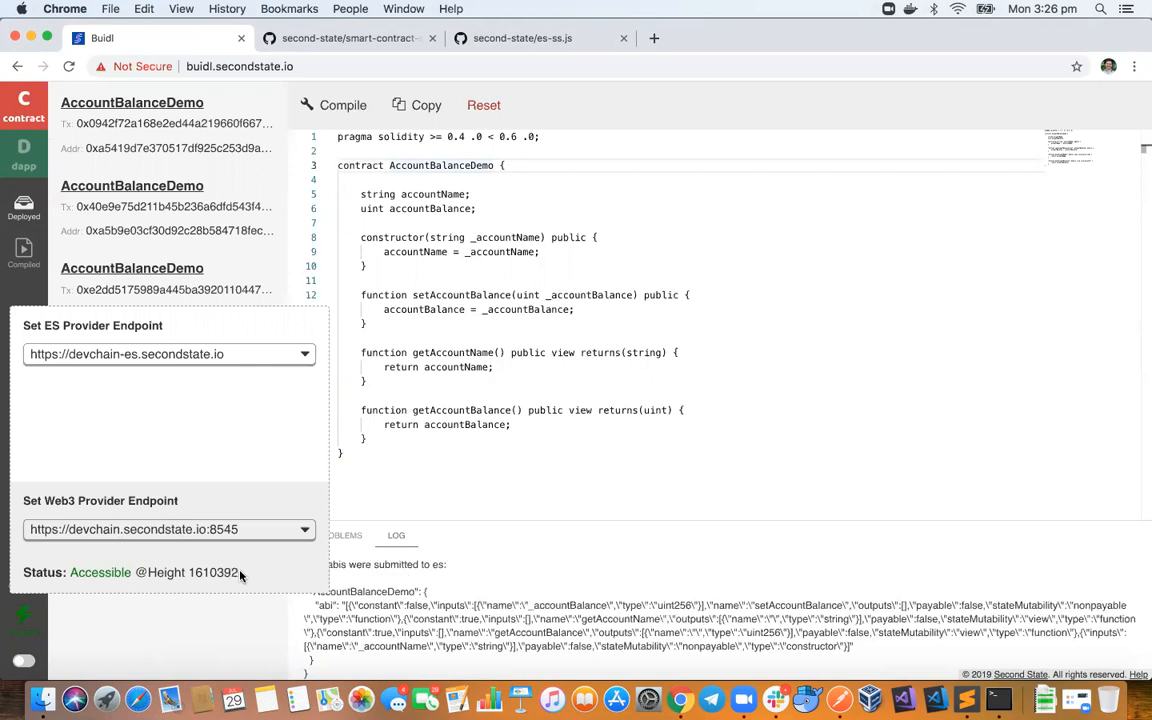
pyautogui.click(431, 309)
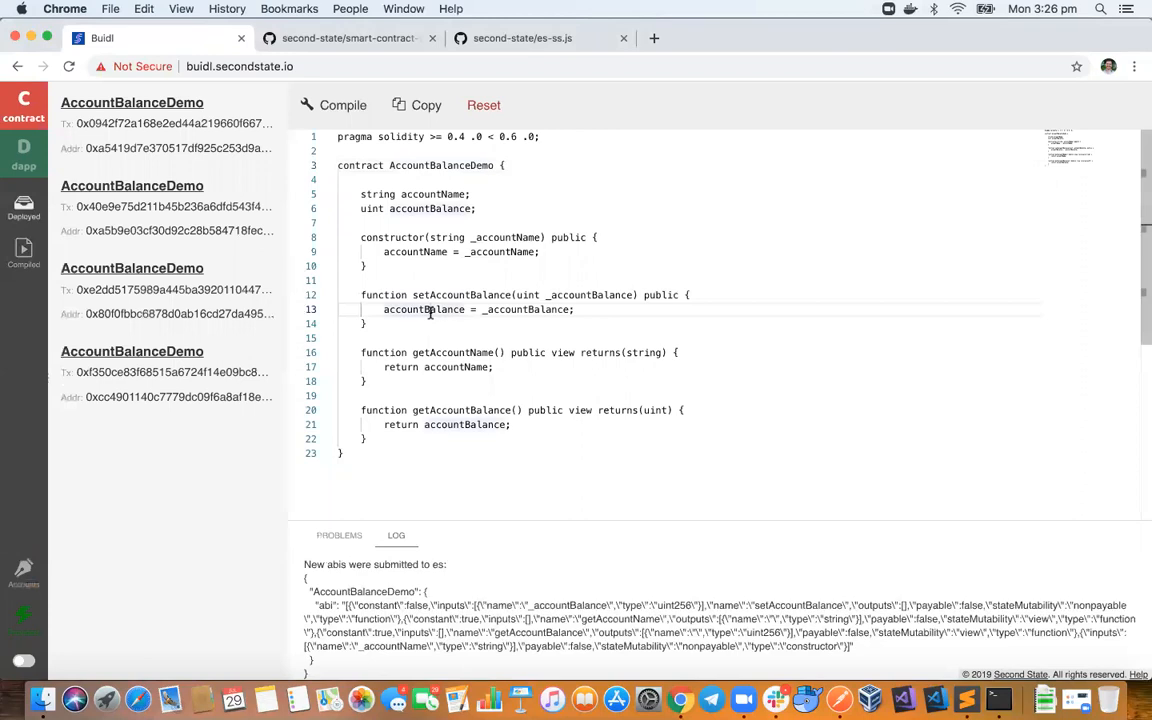
pyautogui.click(504, 217)
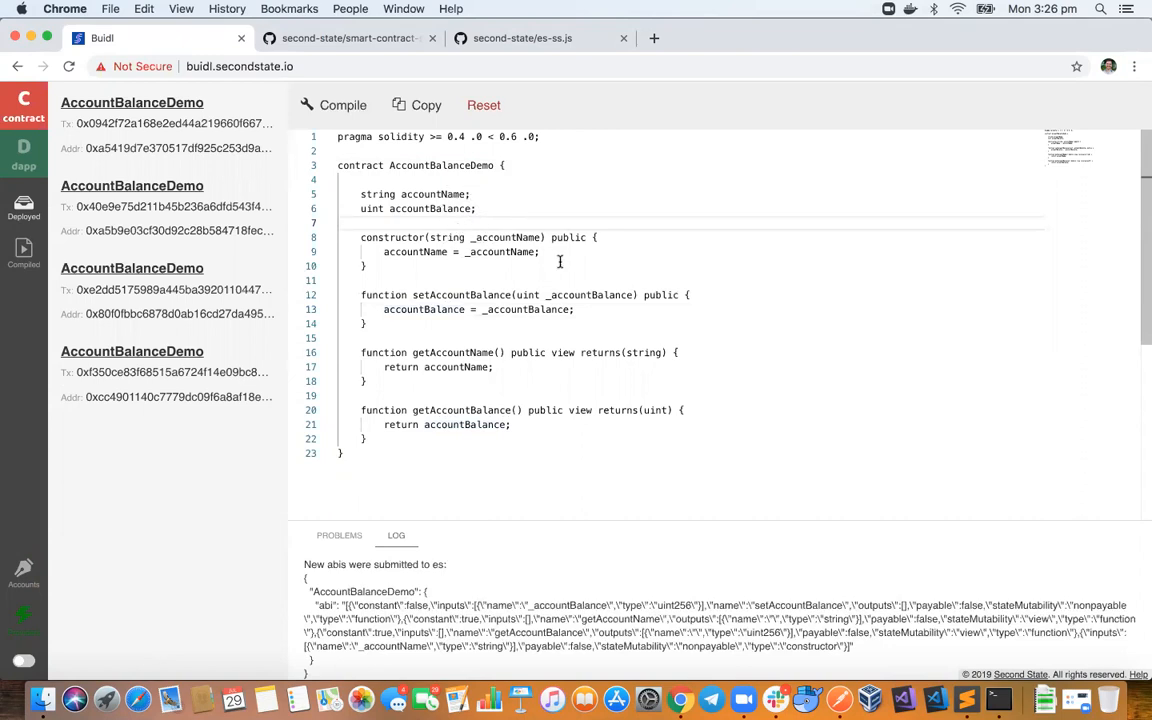
pyautogui.doubleClick(505, 251)
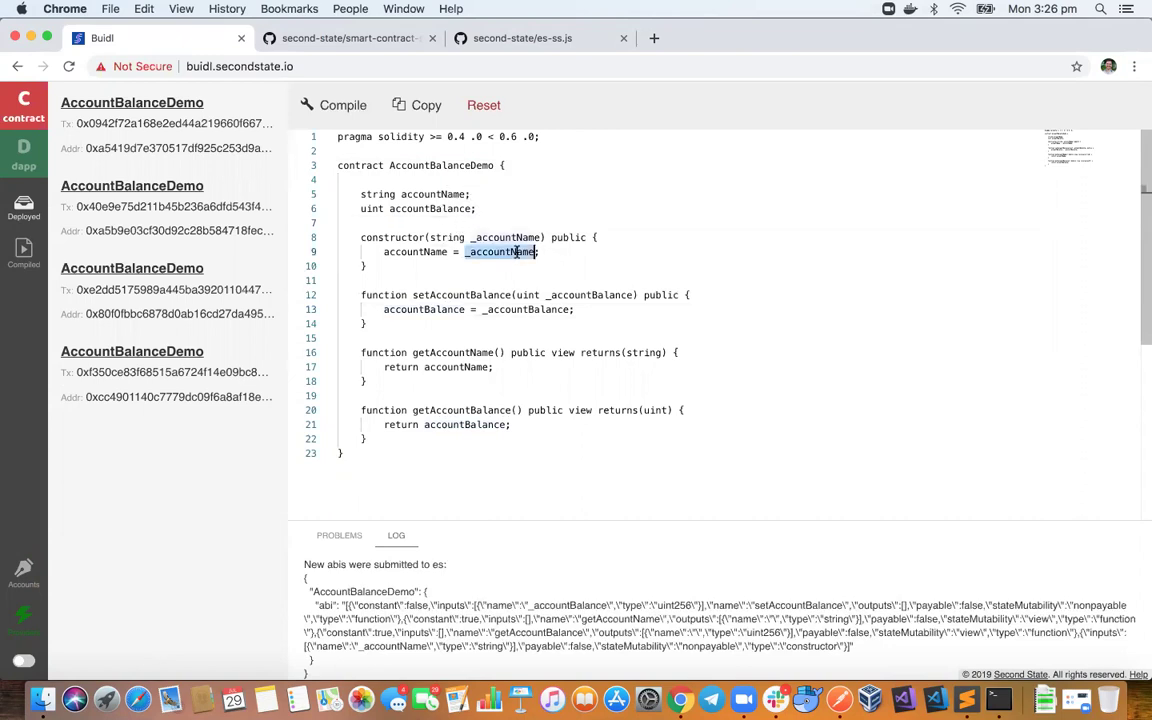
pyautogui.click(609, 314)
pyautogui.doubleClick(483, 294)
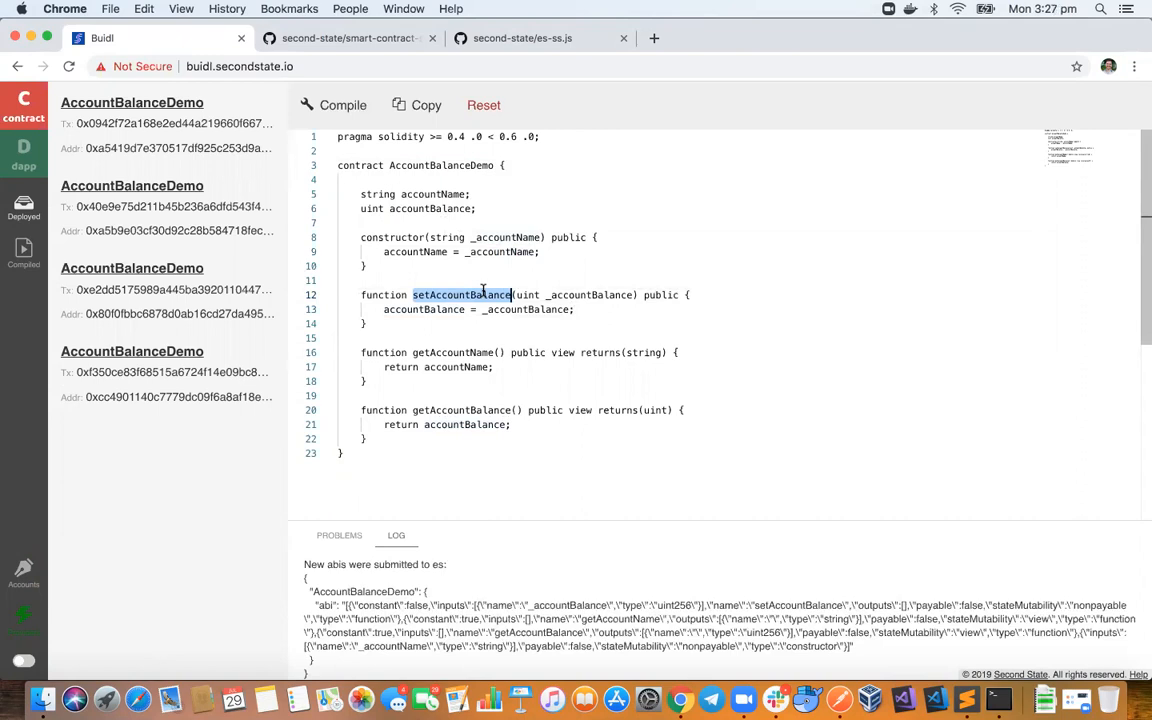
pyautogui.doubleClick(453, 352)
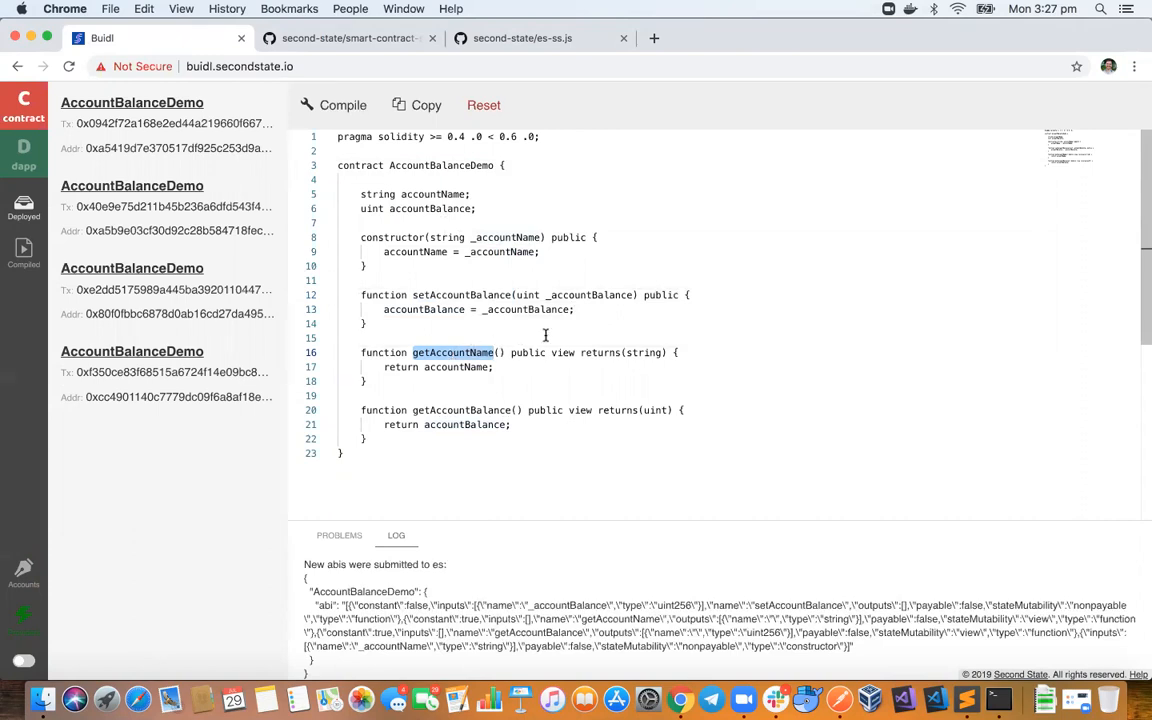
pyautogui.doubleClick(589, 349)
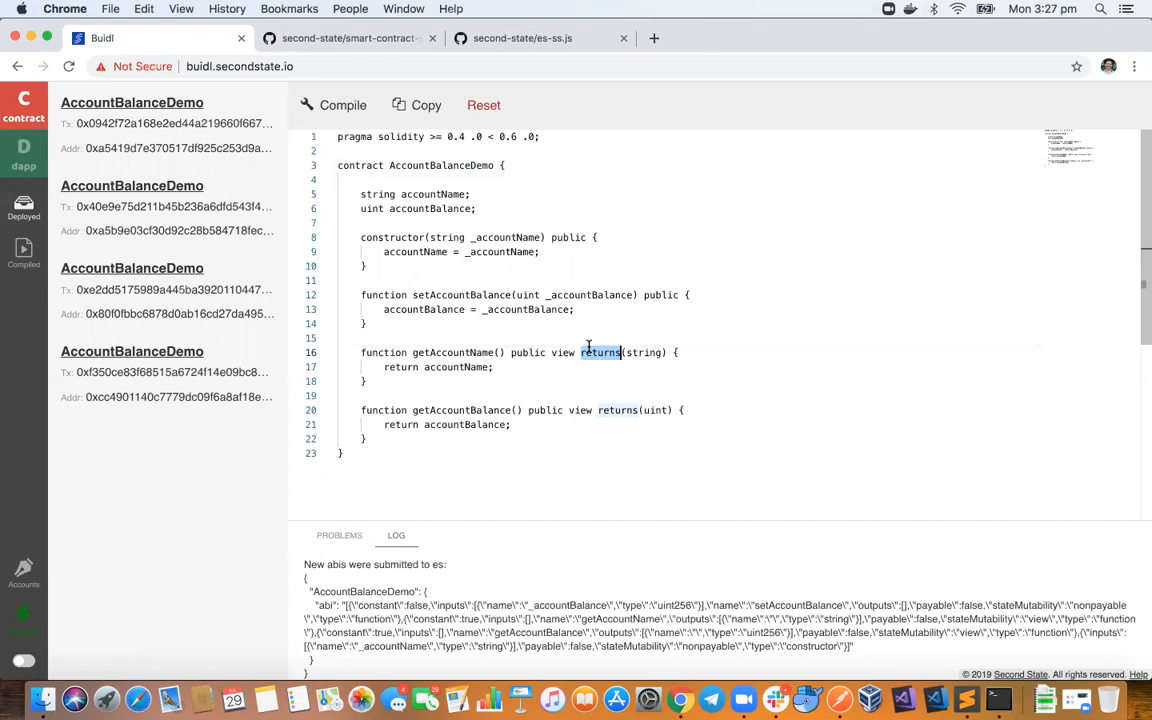
pyautogui.doubleClick(524, 309)
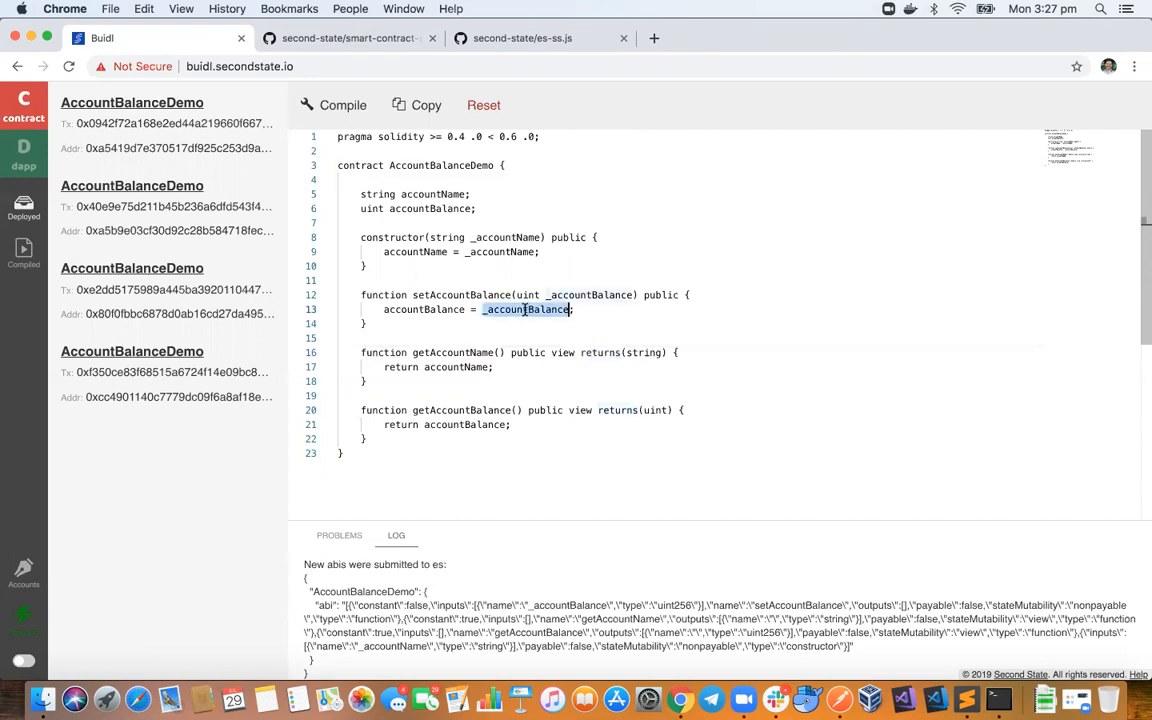
pyautogui.doubleClick(560, 410)
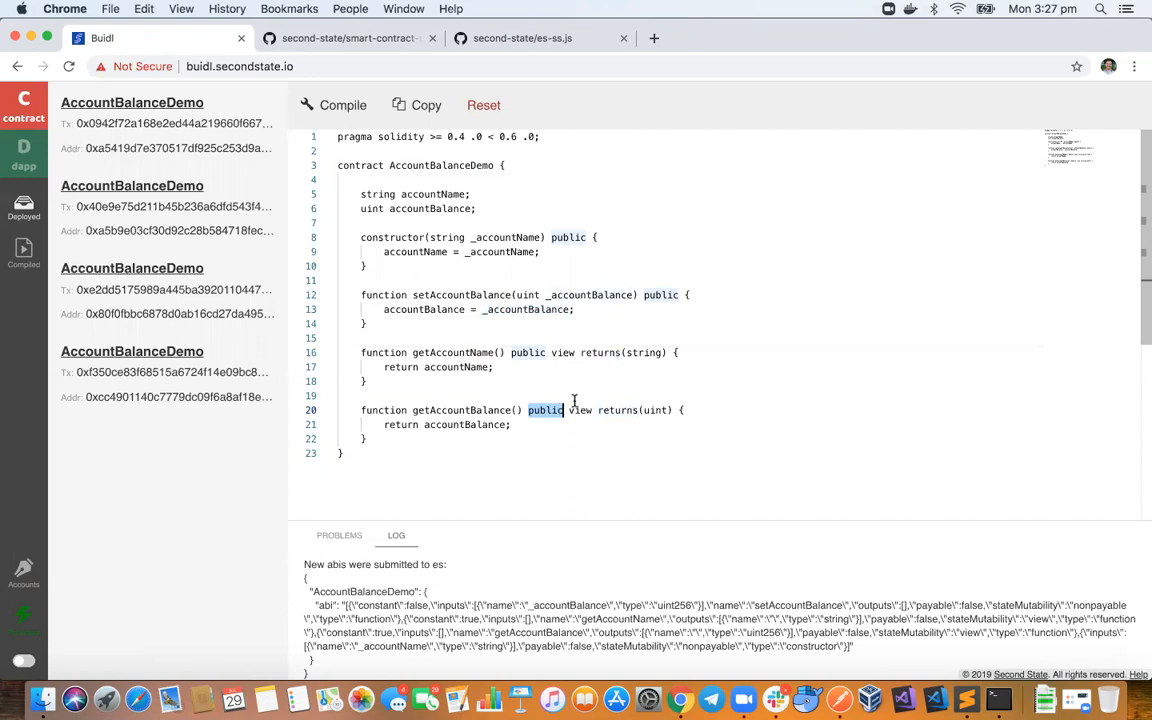
pyautogui.doubleClick(597, 352)
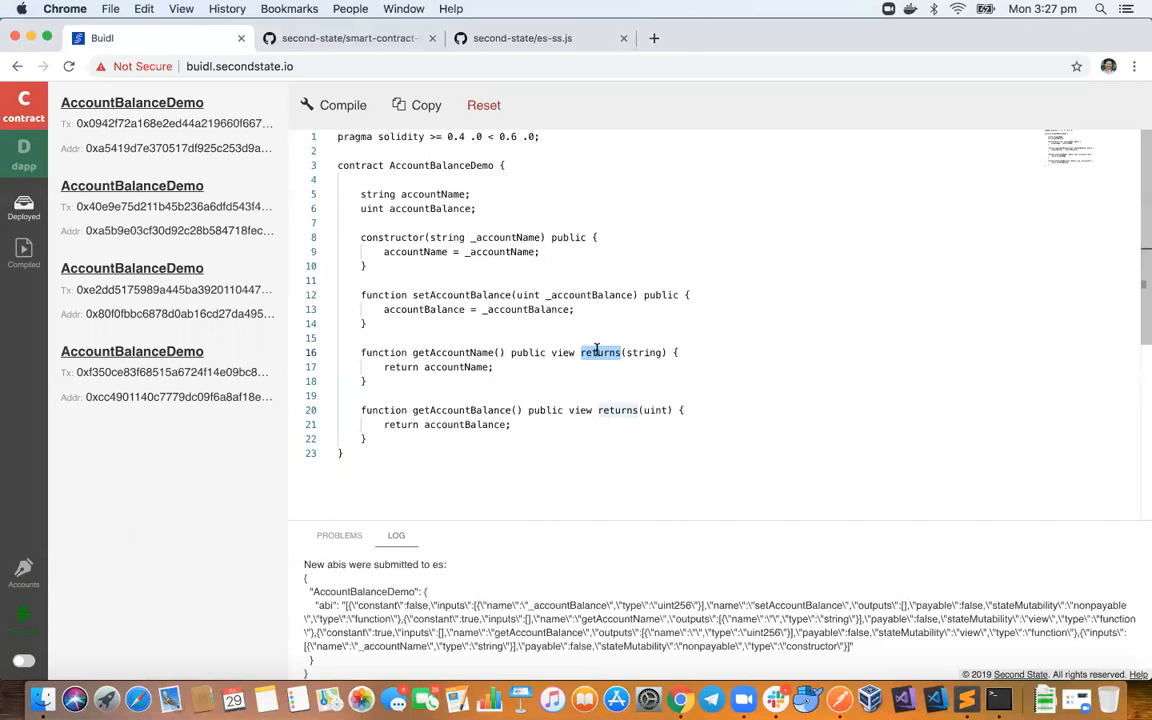
pyautogui.doubleClick(491, 310)
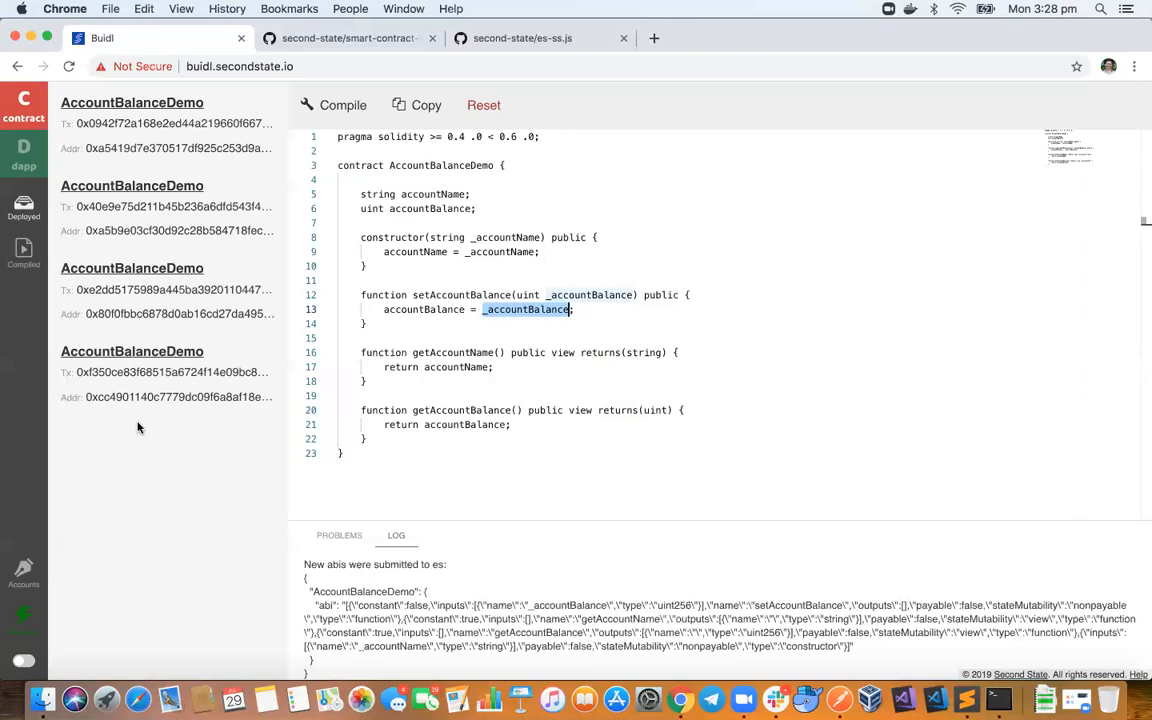
pyautogui.click(387, 455)
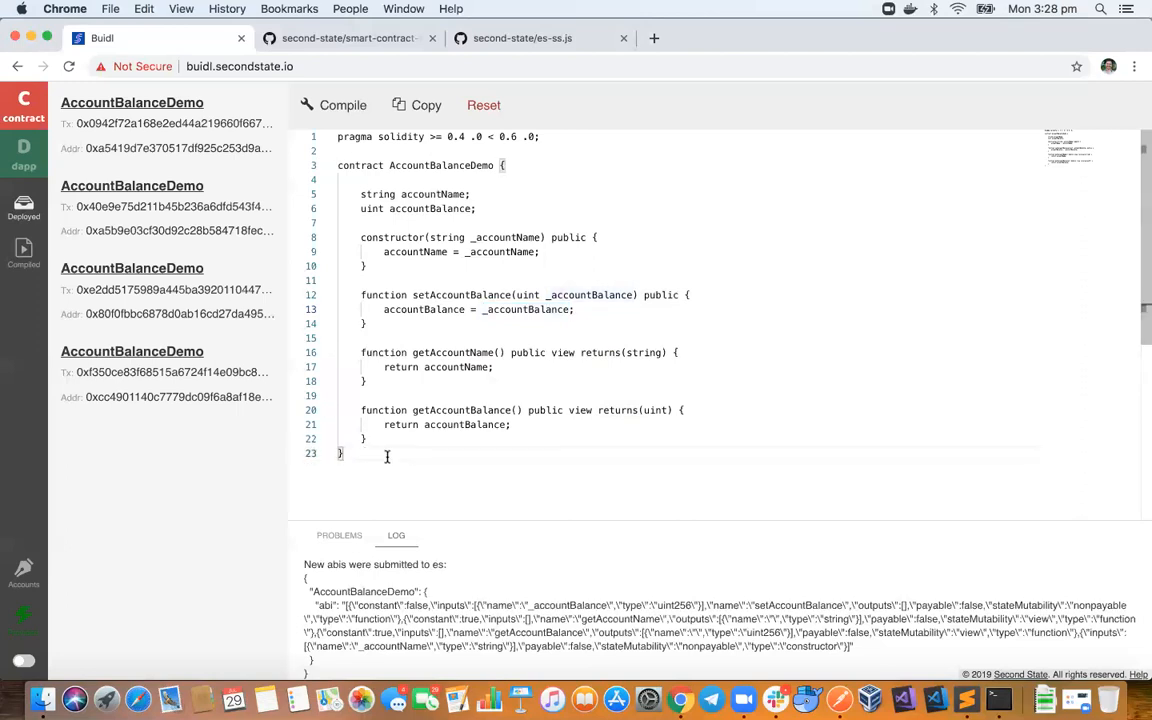
pyautogui.click(382, 440)
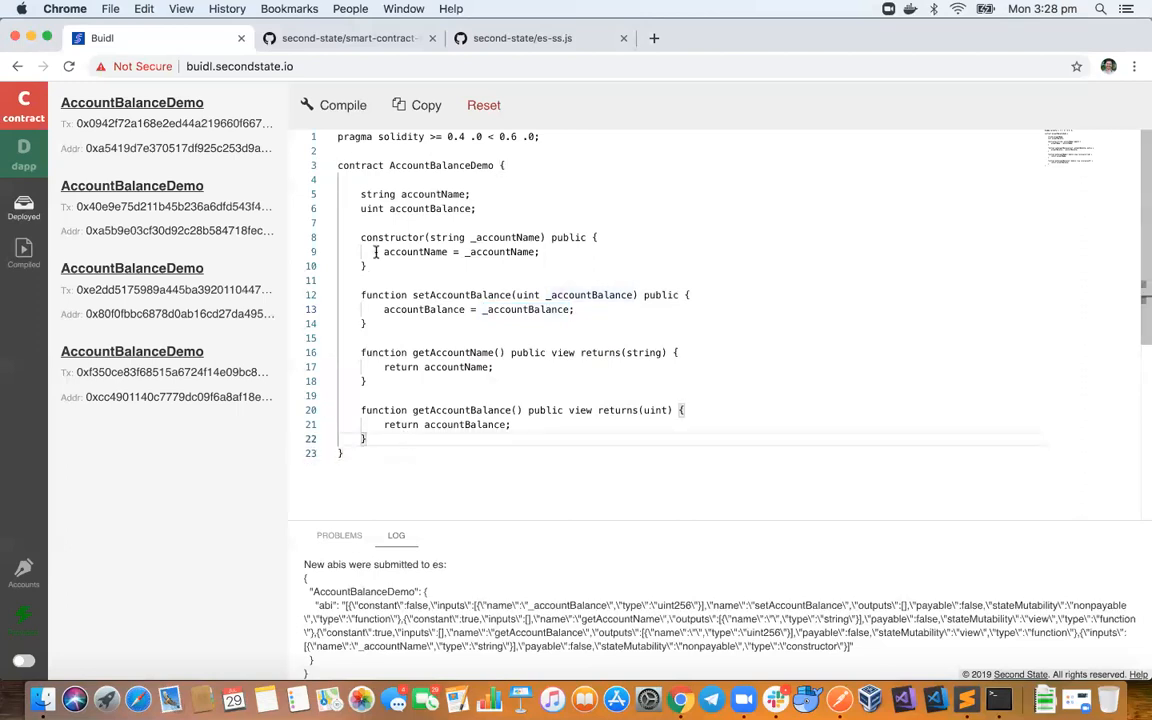
pyautogui.click(23, 158)
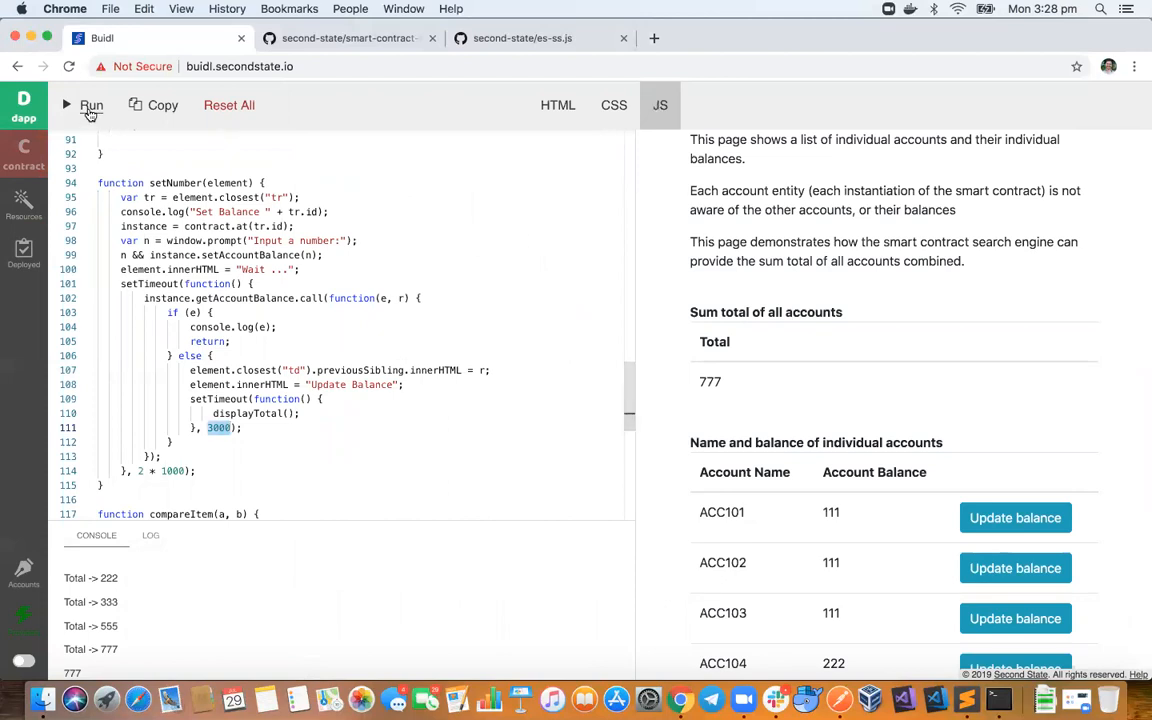
pyautogui.click(90, 106)
pyautogui.scroll(-3, 812, 508)
pyautogui.moveTo(700, 637); pyautogui.dragTo(746, 637)
pyautogui.click(745, 637)
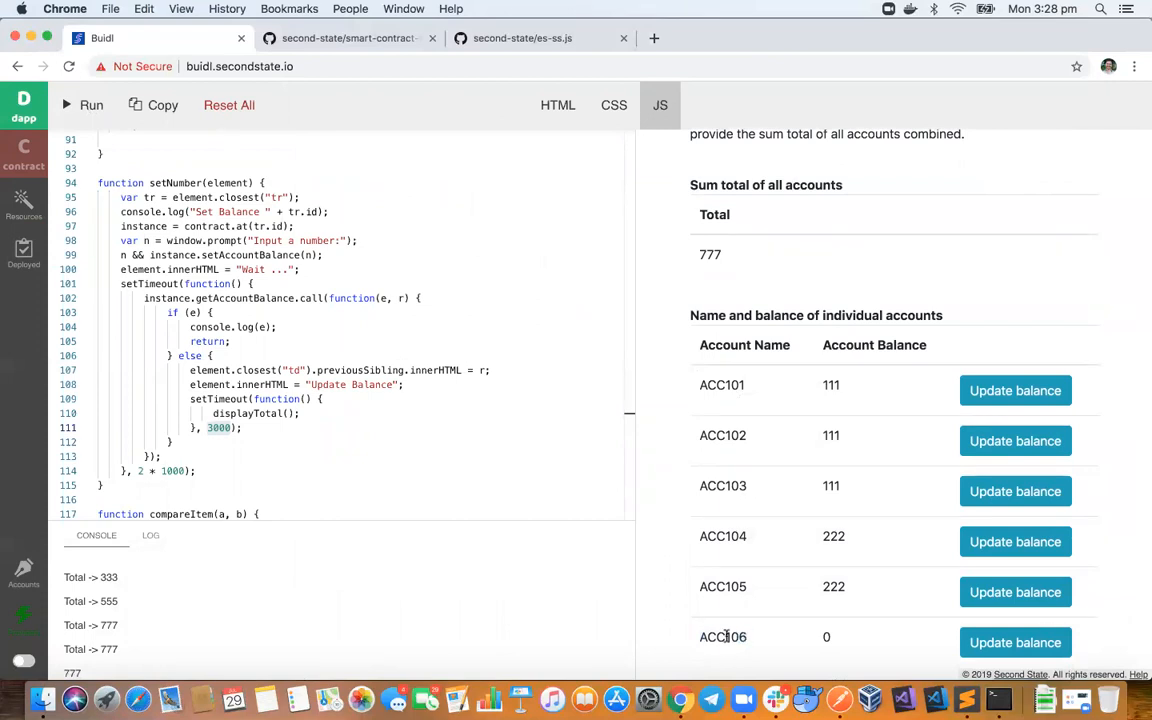
pyautogui.doubleClick(727, 637)
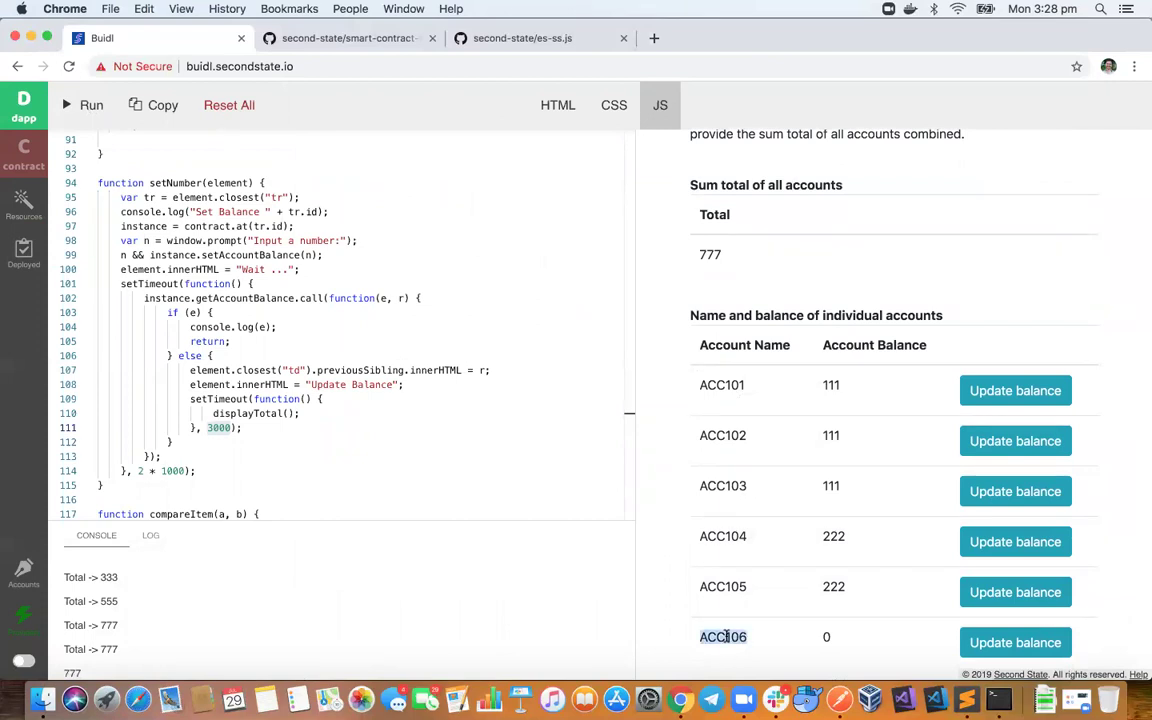
pyautogui.doubleClick(727, 587)
pyautogui.doubleClick(727, 537)
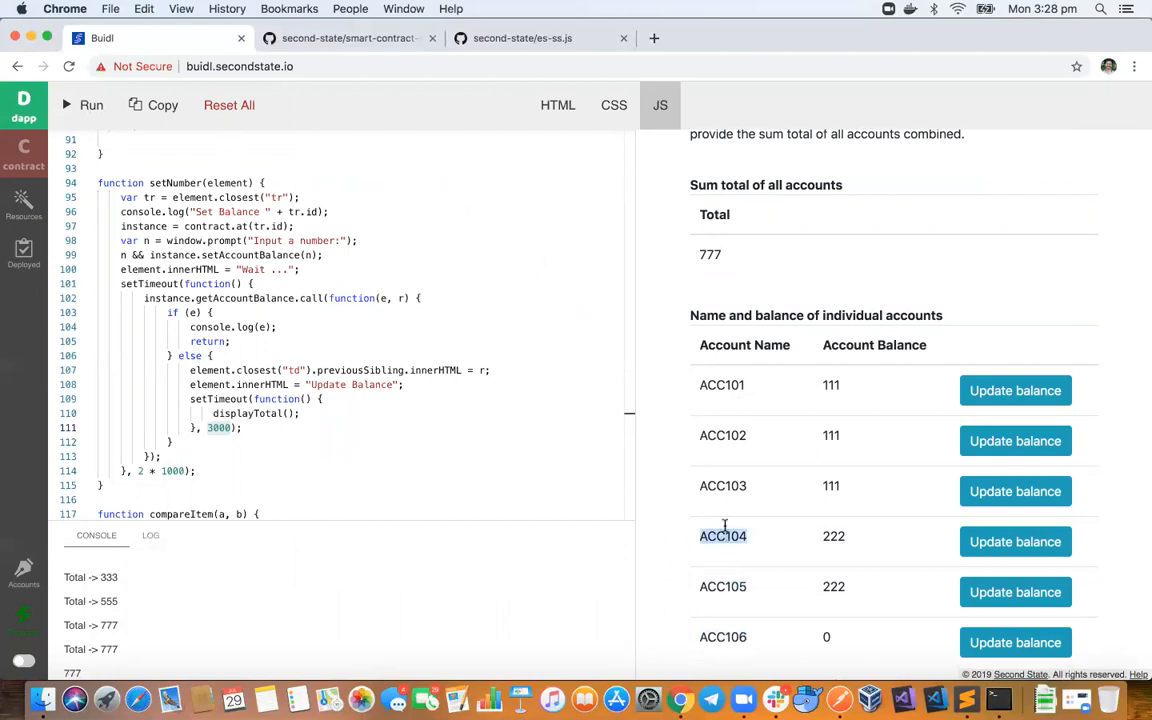
pyautogui.doubleClick(723, 486)
pyautogui.doubleClick(720, 434)
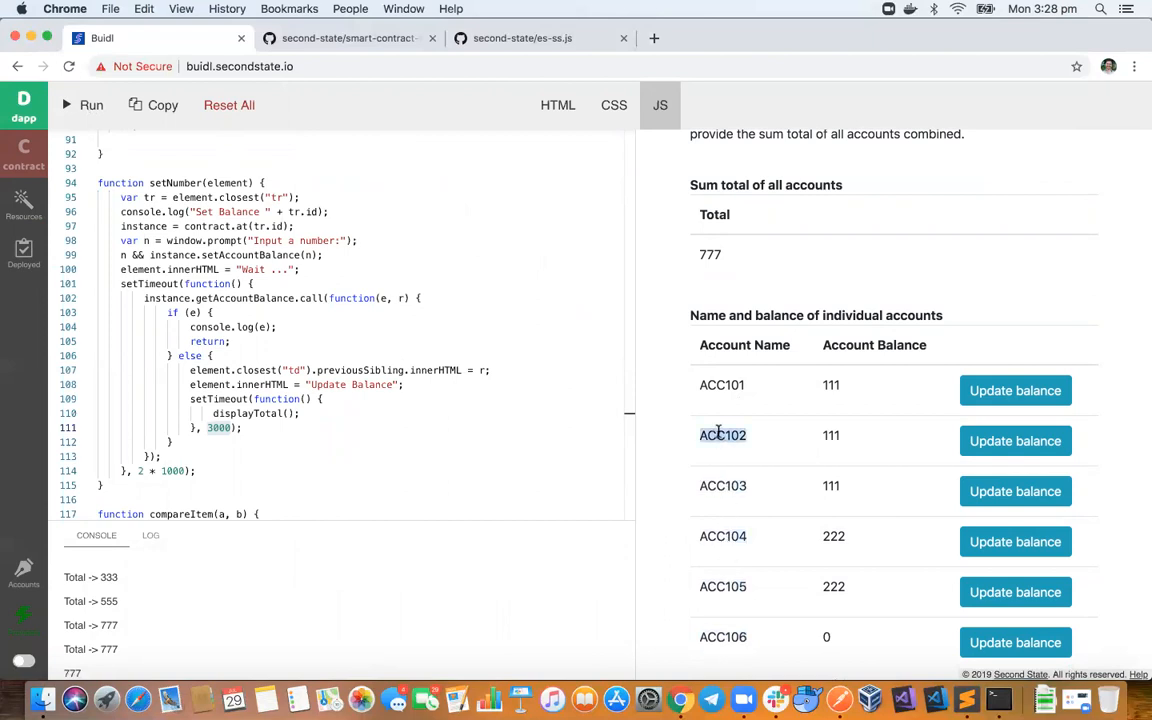
pyautogui.doubleClick(723, 386)
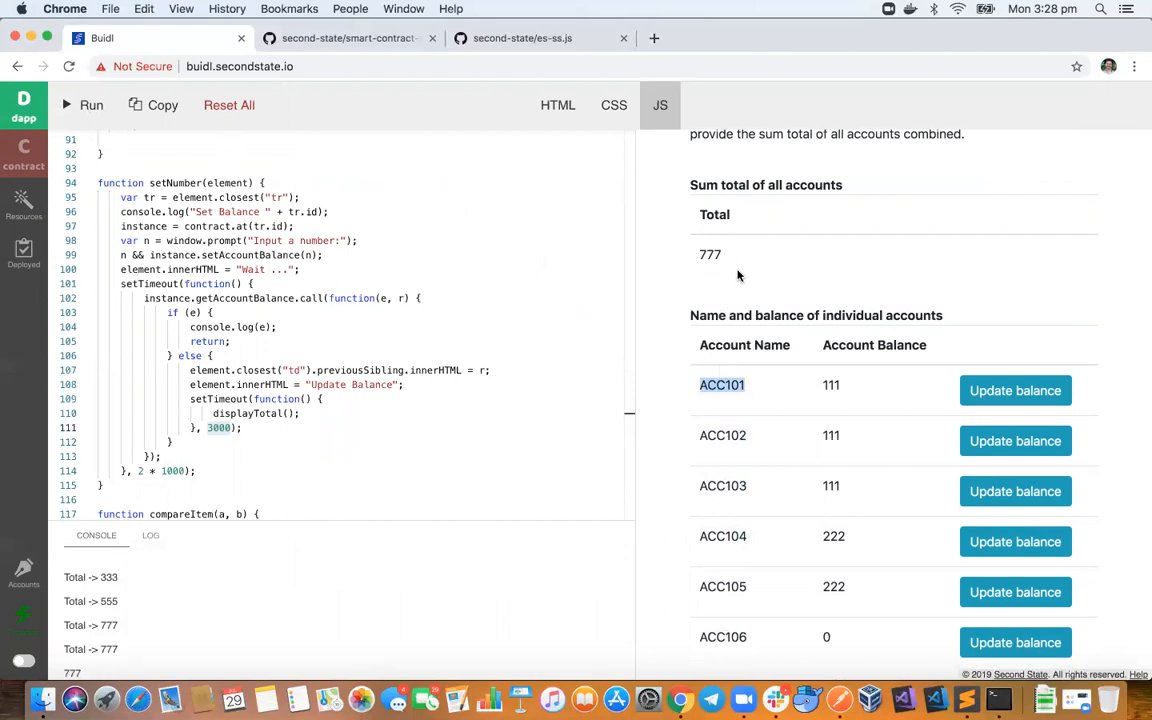
pyautogui.scroll(1, 738, 276)
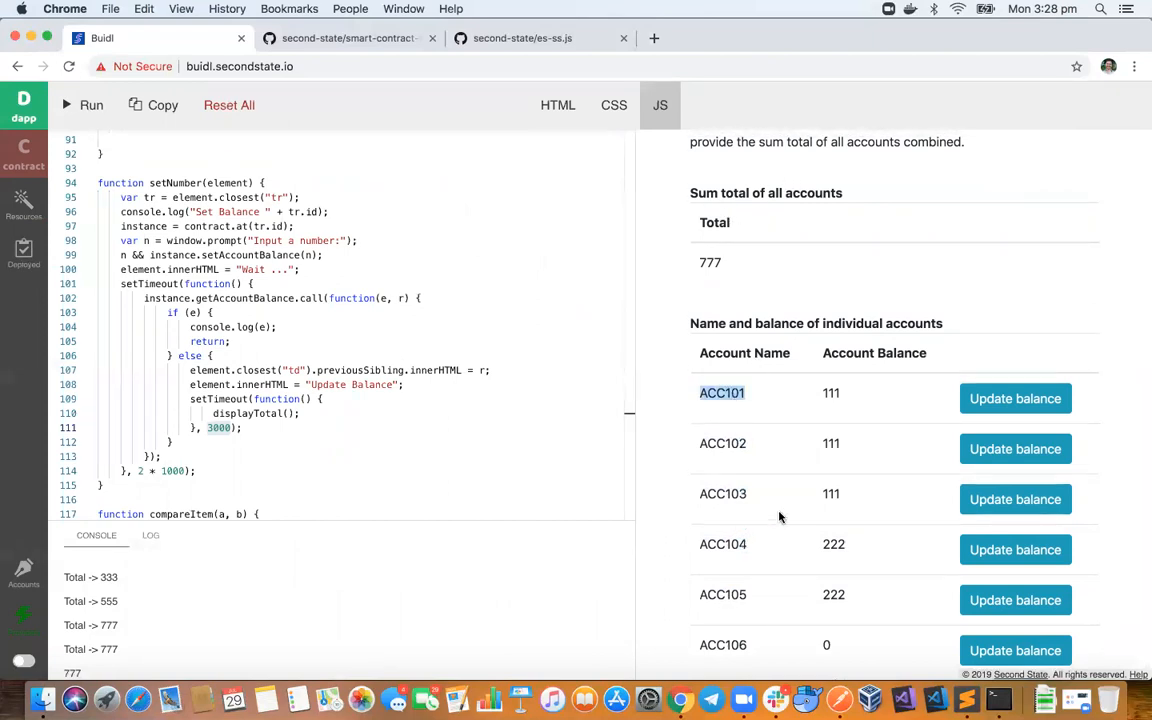
pyautogui.scroll(3, 780, 517)
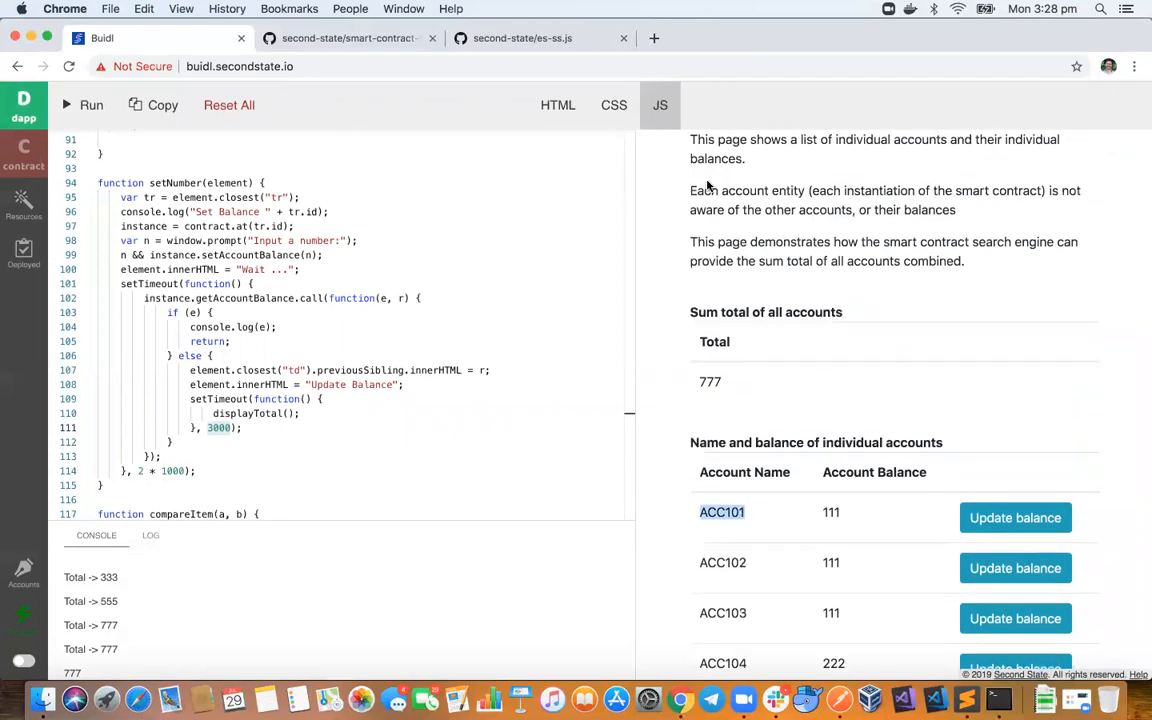
pyautogui.moveTo(691, 139); pyautogui.dragTo(1073, 414)
pyautogui.click(1073, 414)
pyautogui.click(90, 116)
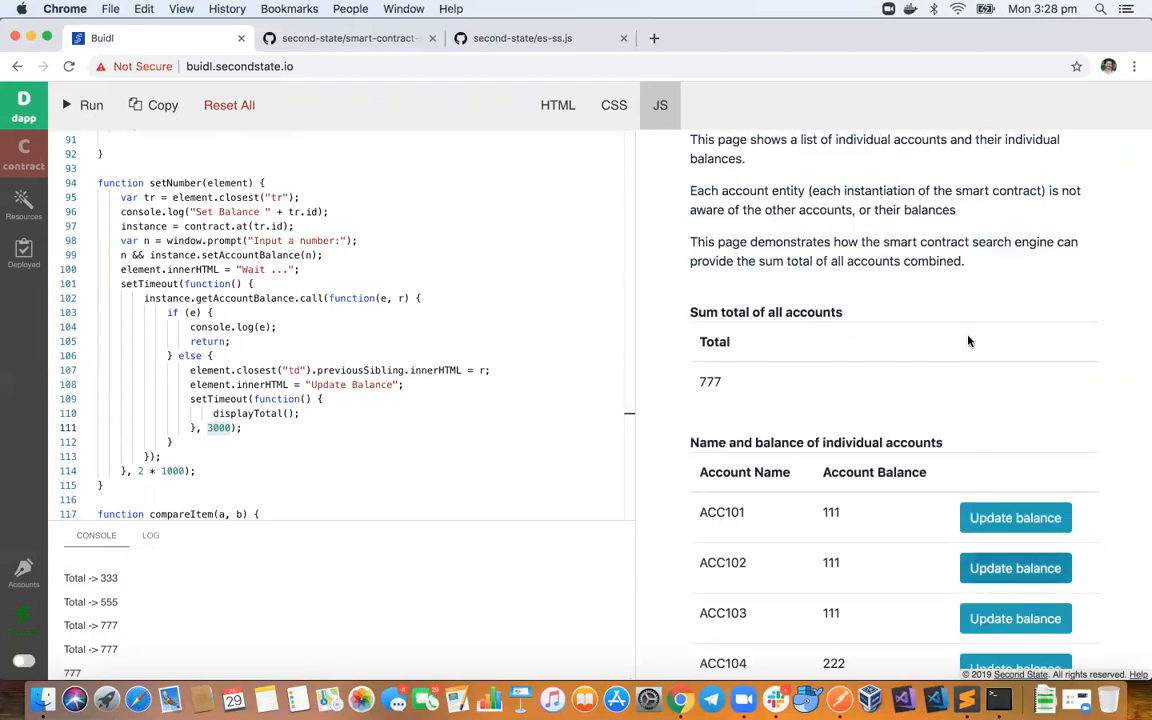
pyautogui.click(553, 108)
pyautogui.click(612, 106)
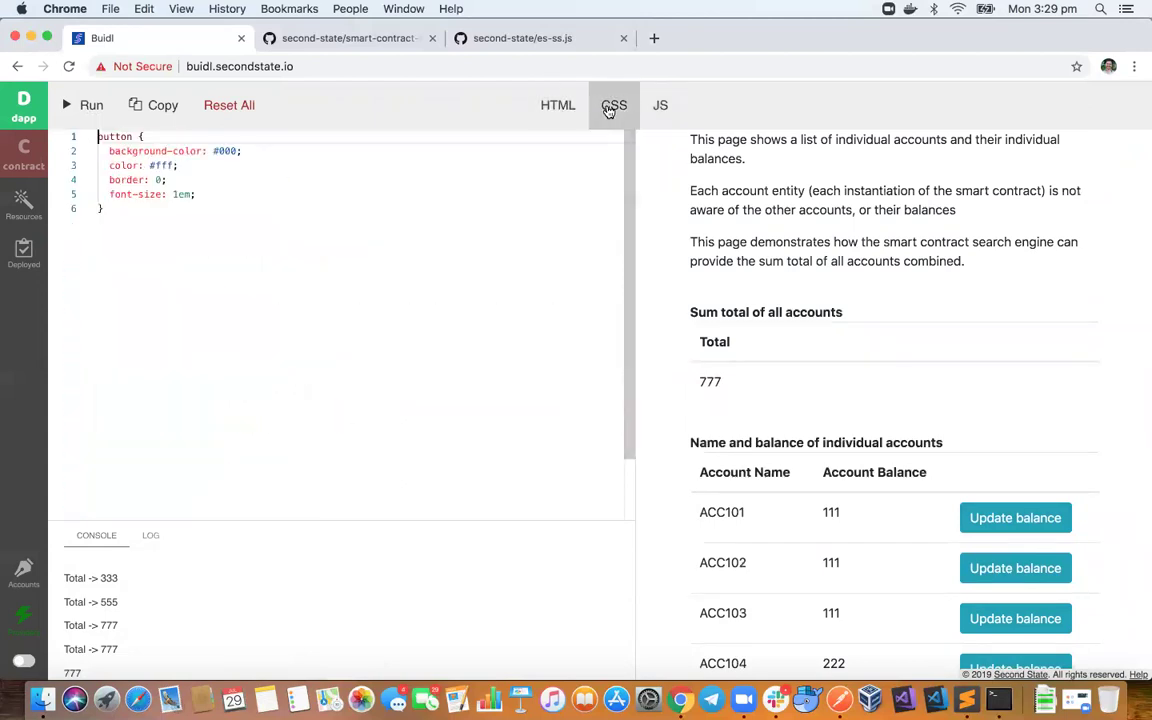
pyautogui.click(661, 107)
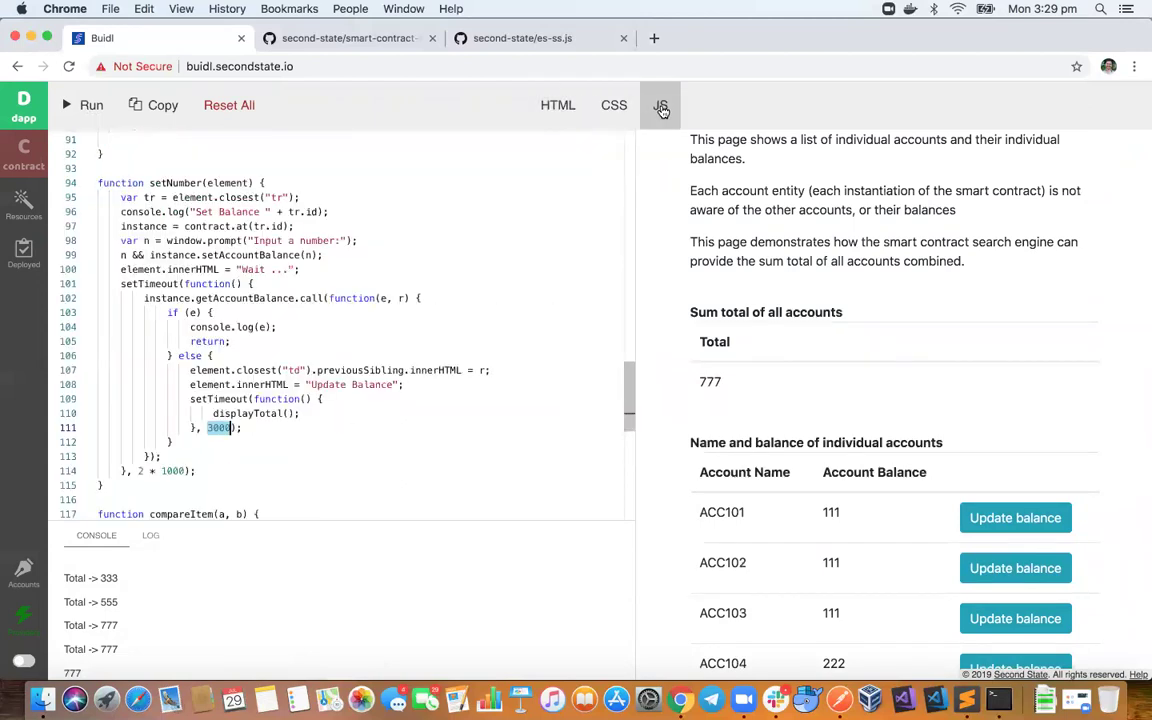
pyautogui.click(24, 153)
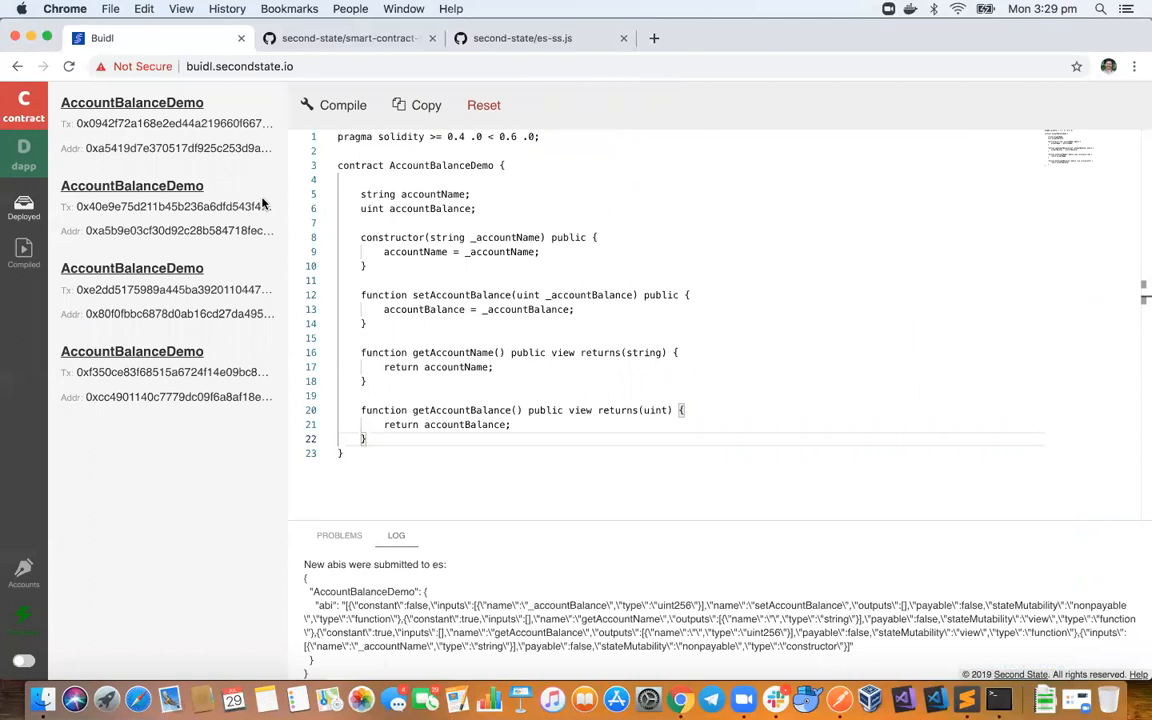
pyautogui.click(24, 155)
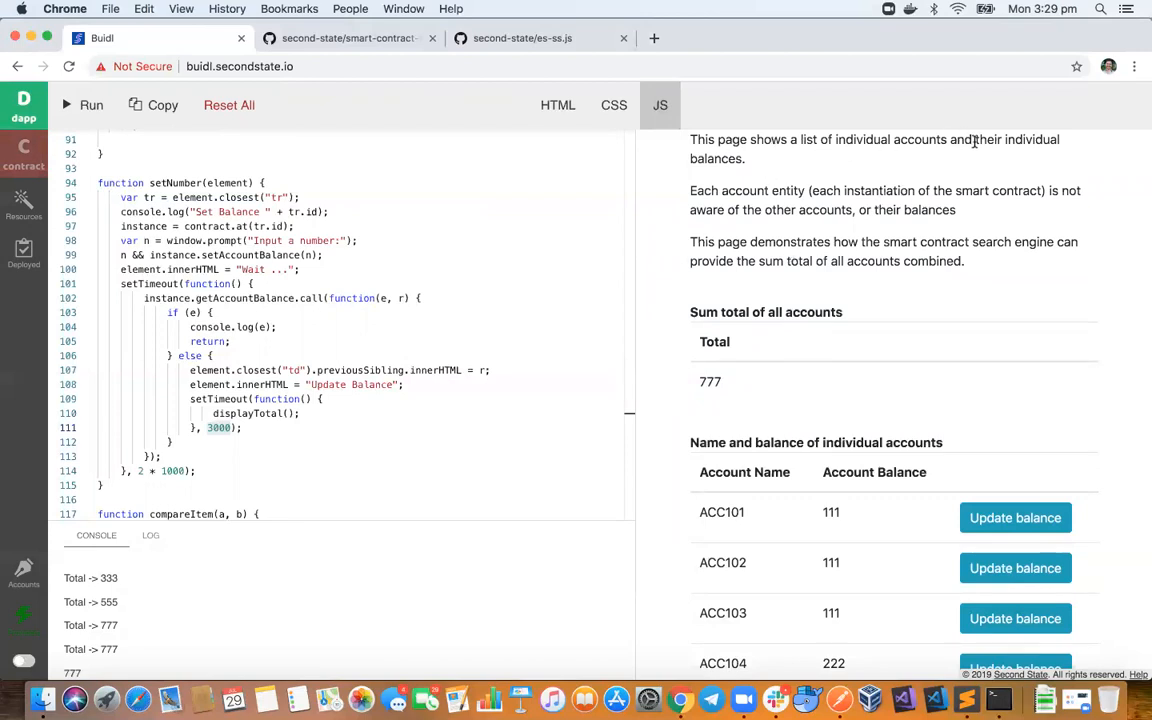
# Locate account ACC106 in the dapp preview to begin updating its balance
pyautogui.moveTo(689, 158); pyautogui.dragTo(737, 158)
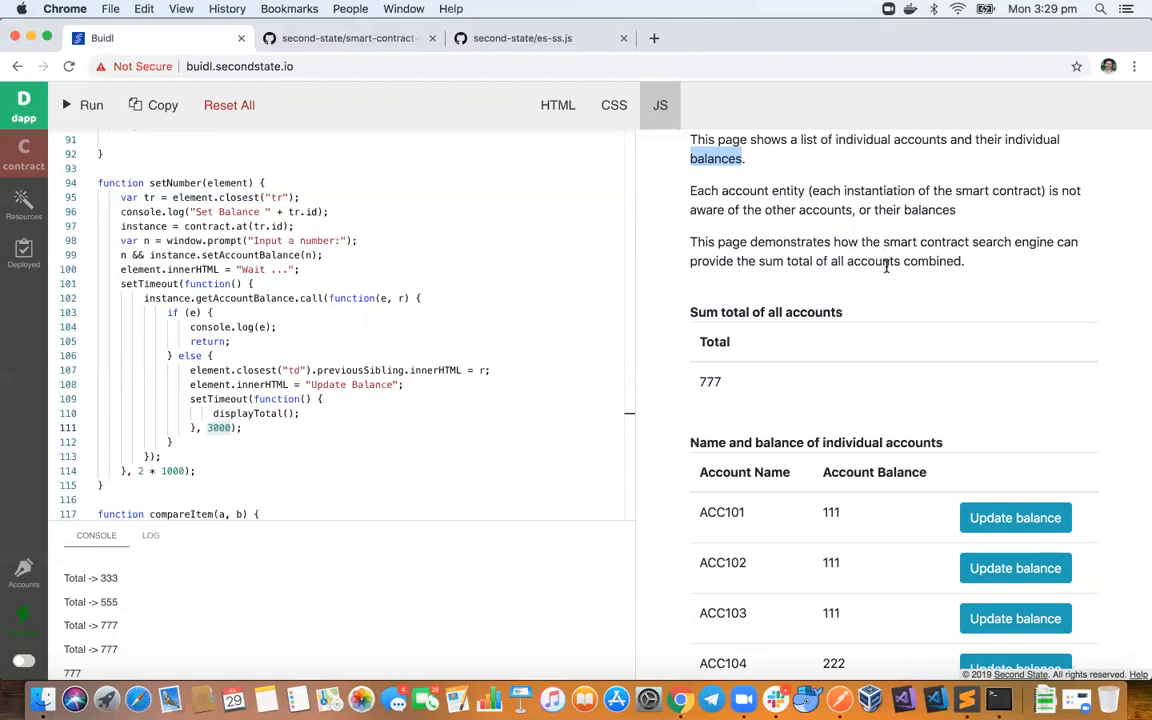
pyautogui.scroll(-3, 848, 383)
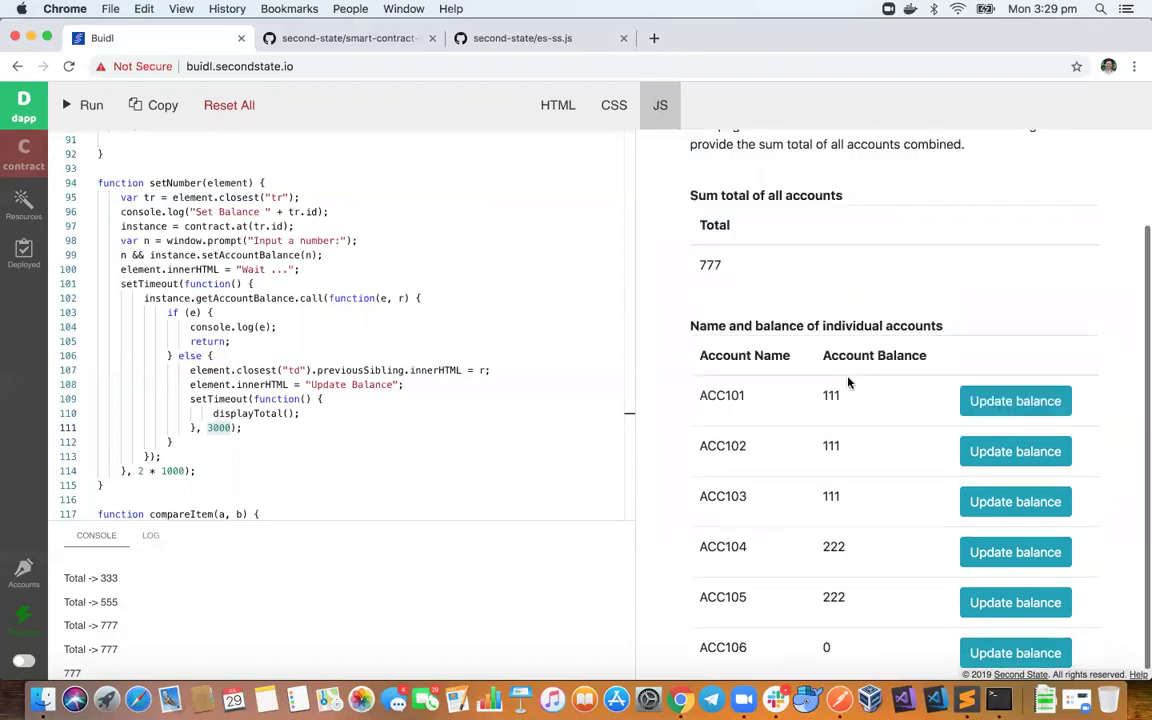
pyautogui.doubleClick(721, 636)
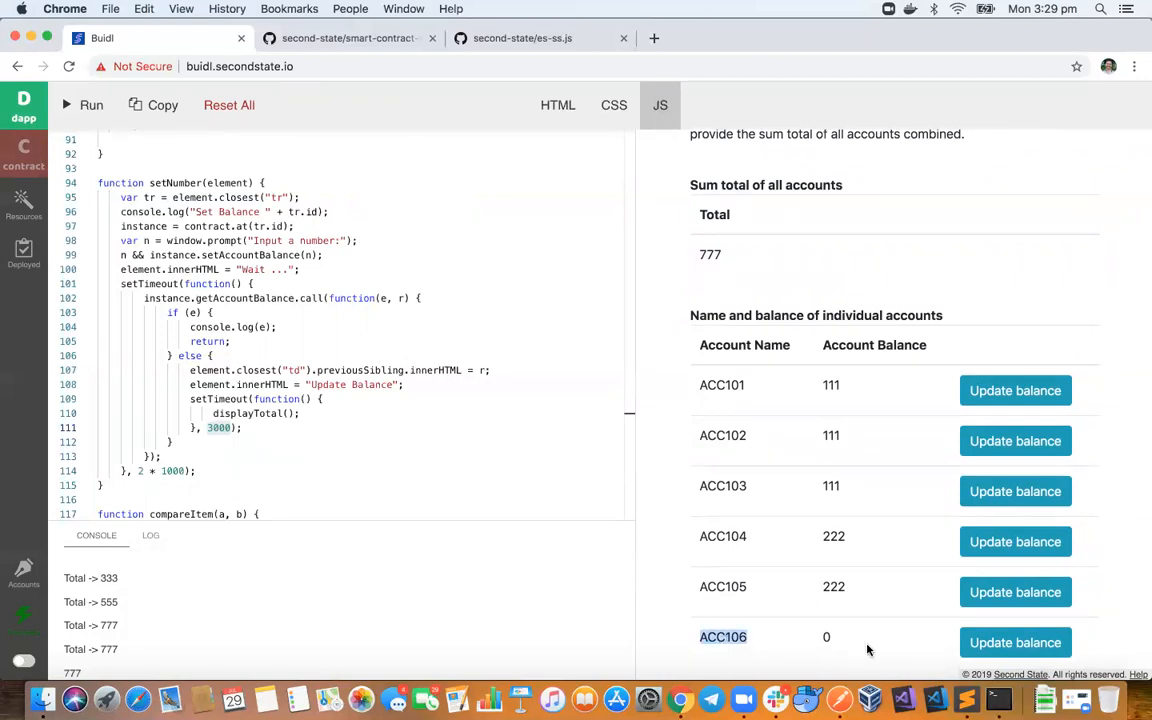
# Update ACC106's balance to 111 so the accounts total becomes 888
pyautogui.click(993, 645)
pyautogui.write('111')
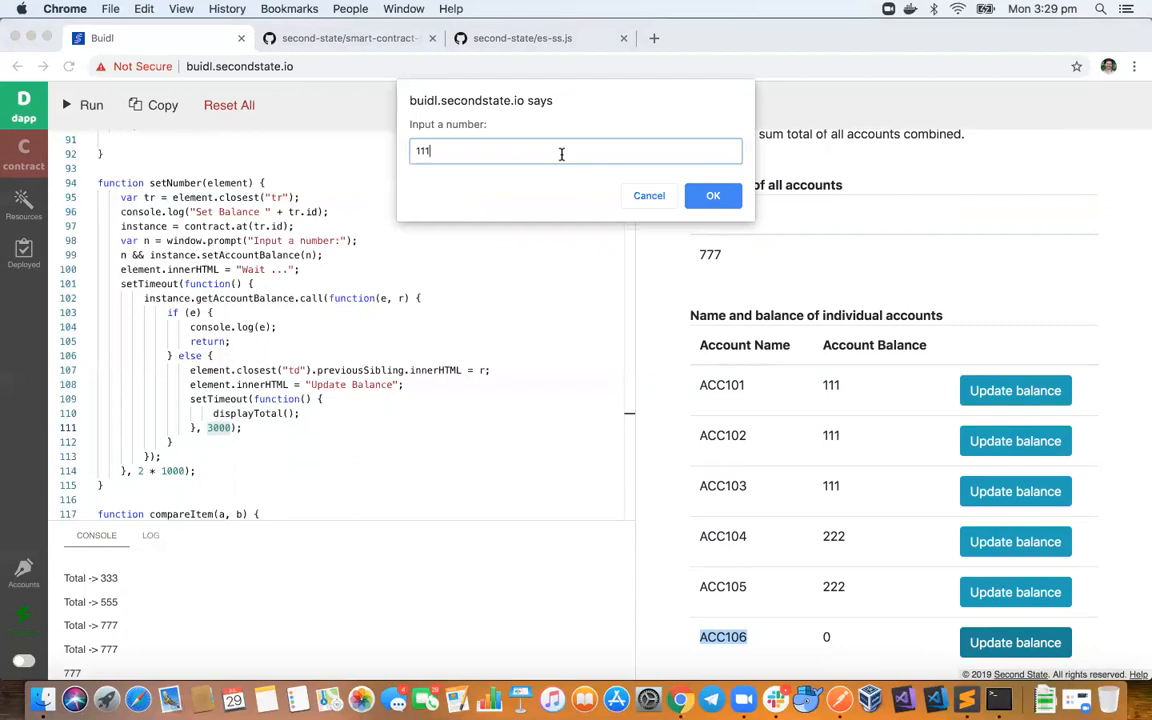
pyautogui.click(712, 196)
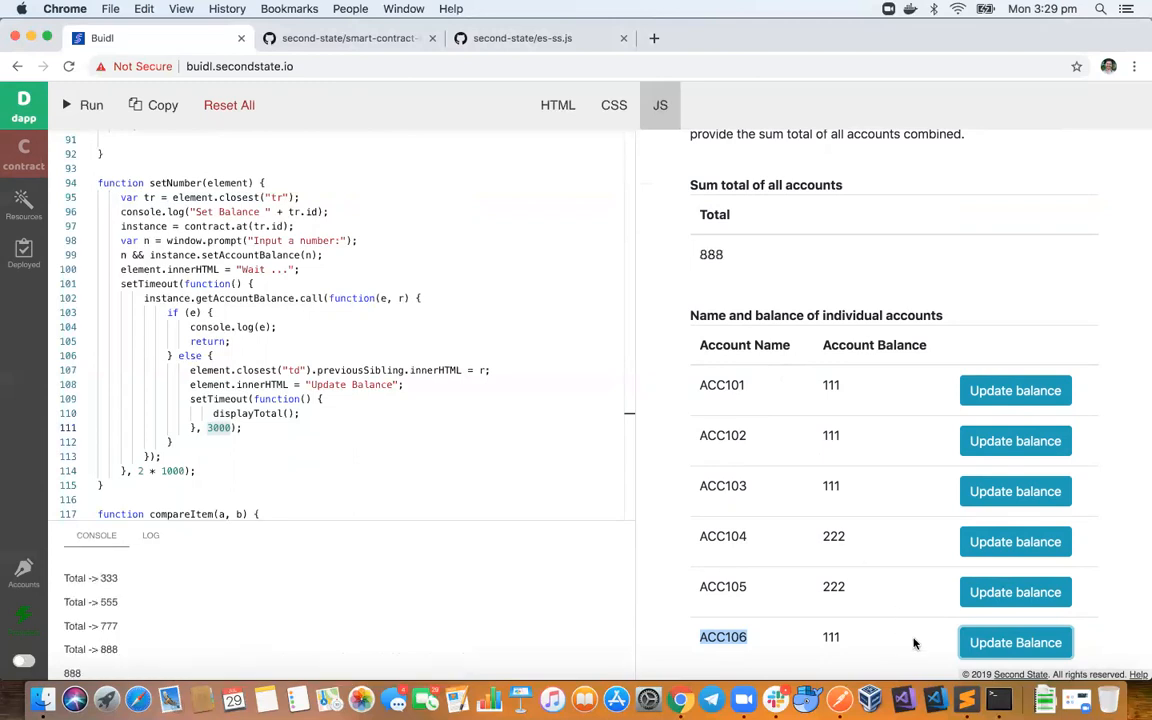
pyautogui.doubleClick(708, 254)
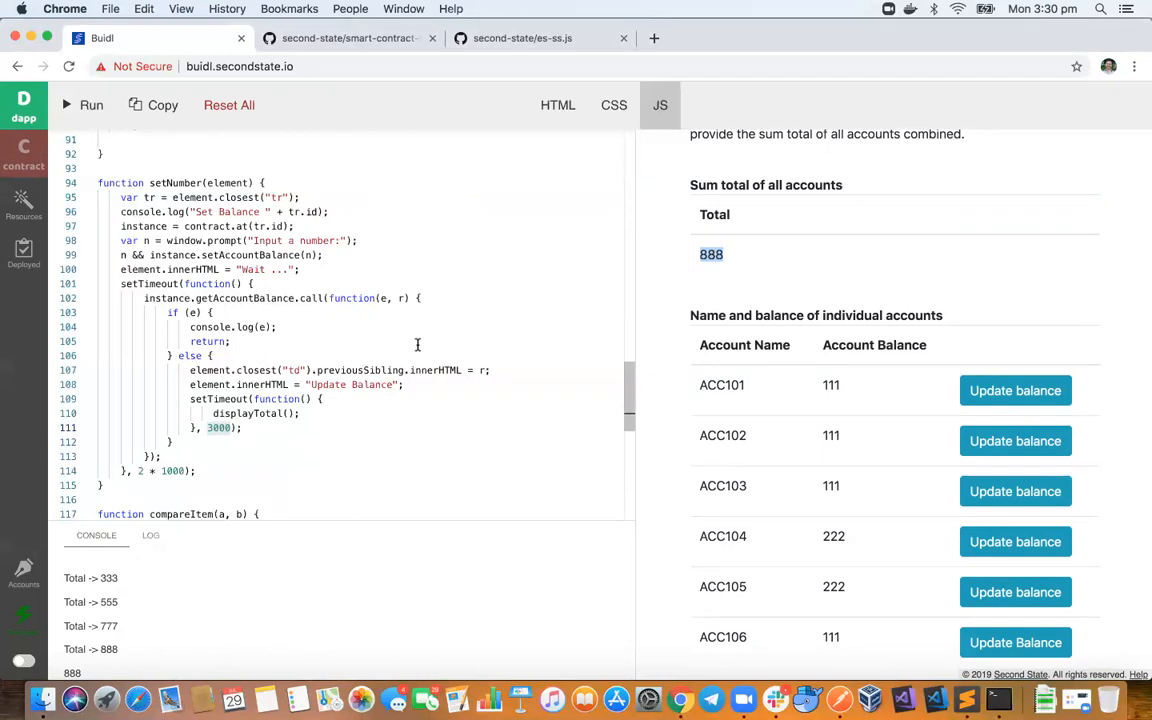
pyautogui.scroll(-1, 416, 342)
pyautogui.scroll(1, 418, 345)
# Inspect the 3000 and 1000 ms timeout delays in setNumber against the updated balance and total
pyautogui.click(254, 425)
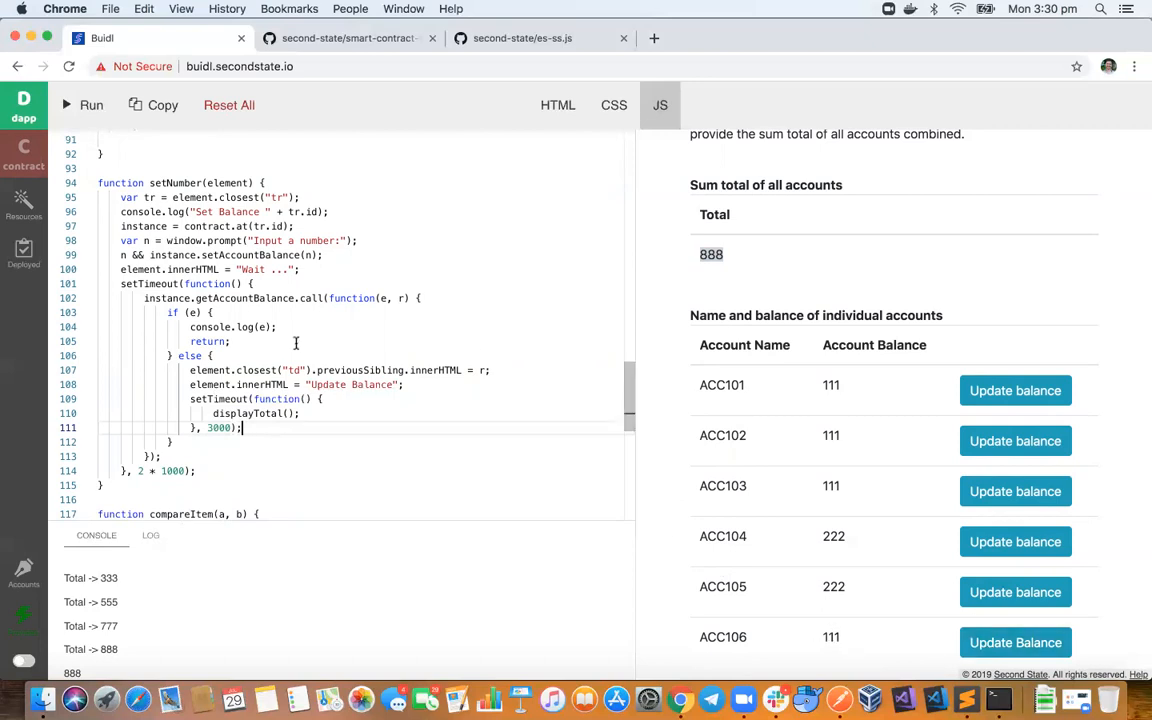
pyautogui.doubleClick(175, 470)
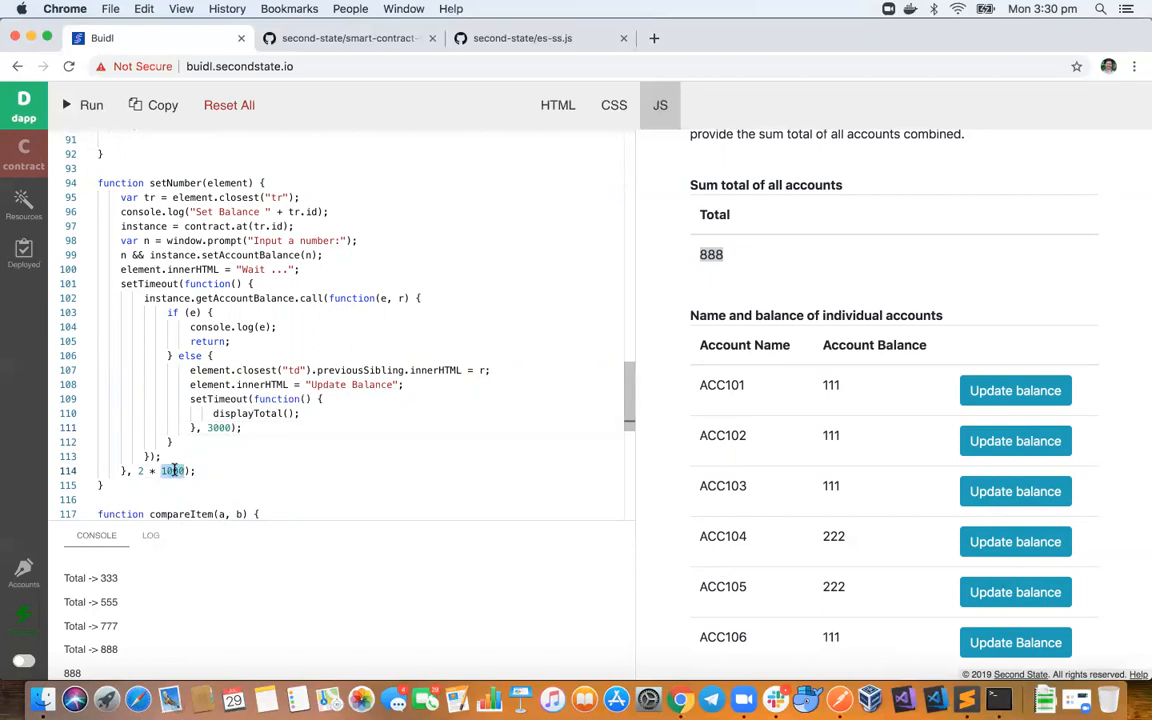
pyautogui.doubleClick(830, 637)
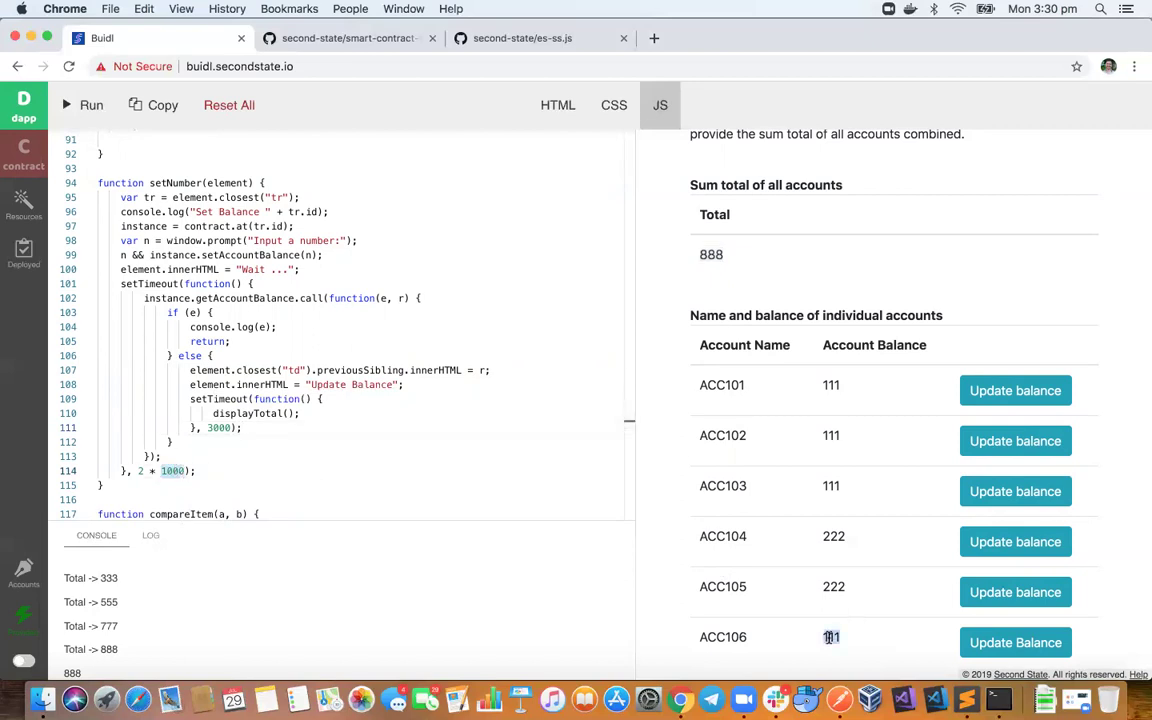
pyautogui.doubleClick(217, 427)
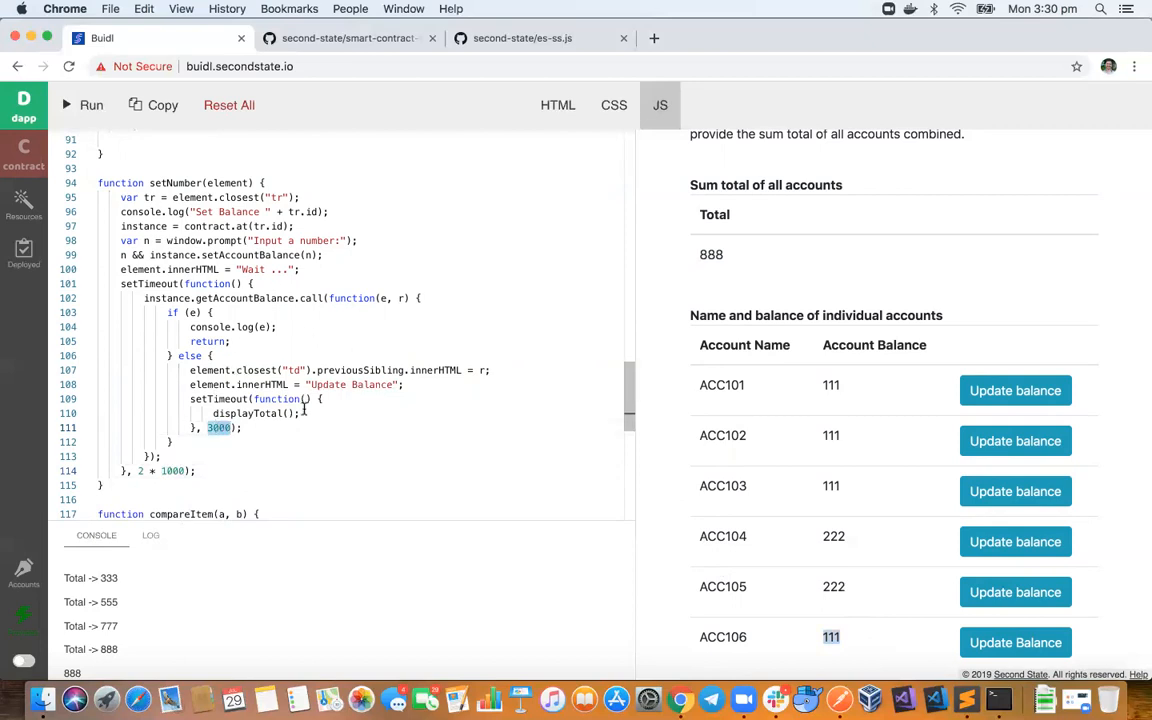
pyautogui.click(707, 254)
pyautogui.doubleClick(707, 254)
pyautogui.click(432, 265)
# Show the smart-contract-search-engine GitHub repository page
pyautogui.click(330, 38)
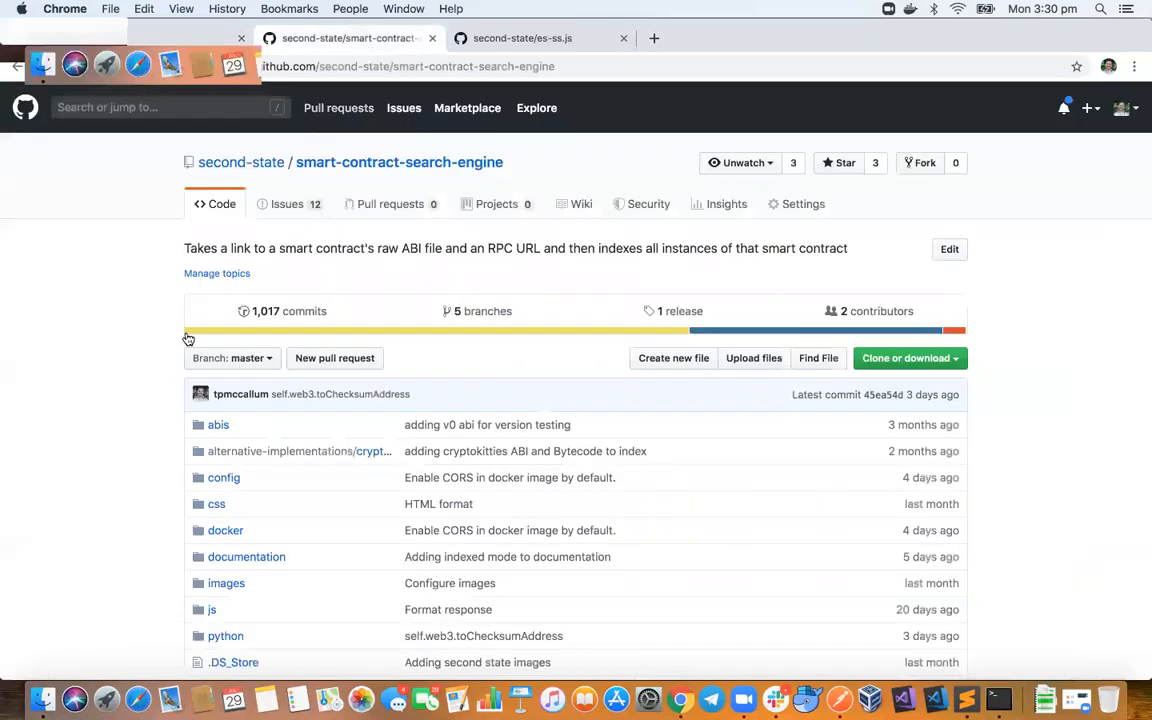
pyautogui.scroll(-1, 147, 397)
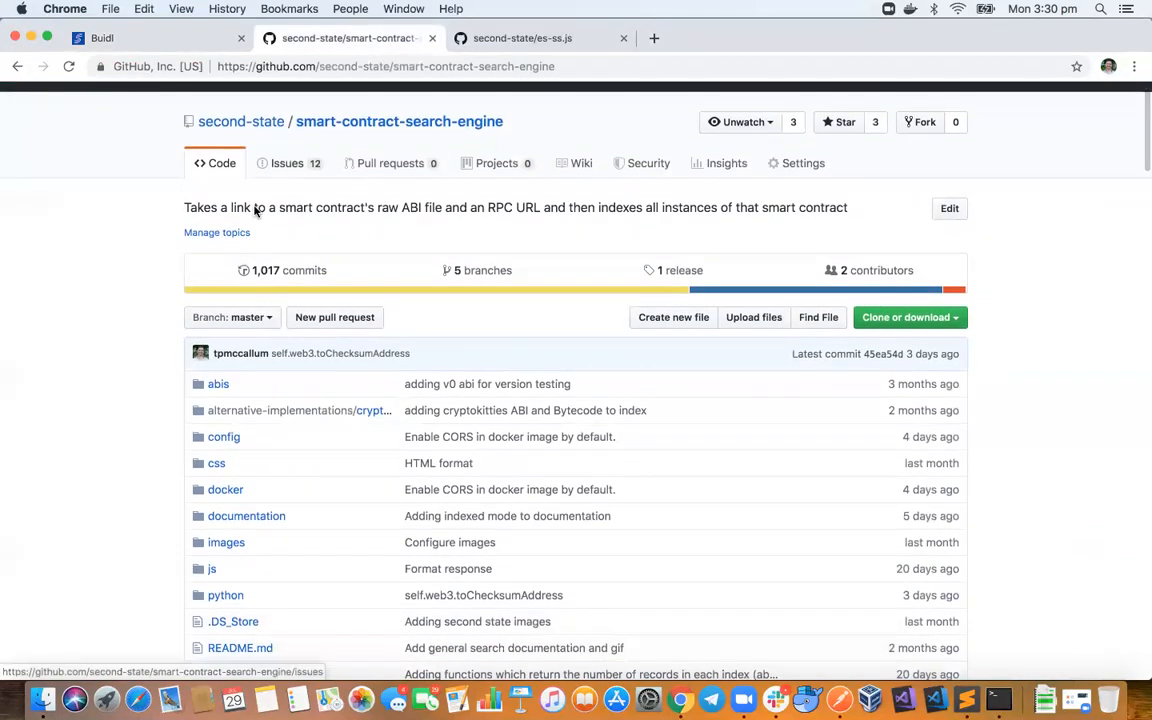
pyautogui.scroll(1, 171, 297)
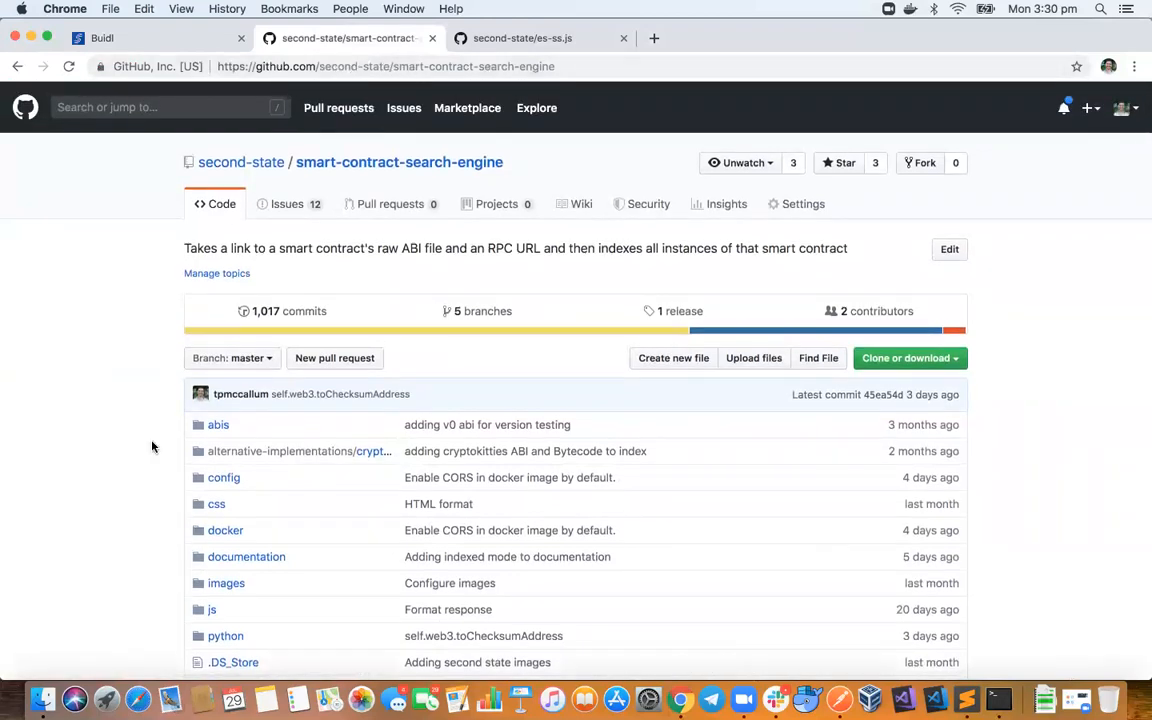
pyautogui.scroll(-1, 150, 499)
pyautogui.scroll(-2, 150, 499)
pyautogui.scroll(-1, 150, 499)
pyautogui.scroll(2, 150, 499)
pyautogui.scroll(2, 150, 499)
# Review the es-ss.js README's npm install line and go into the traditional_non_node_js folder
pyautogui.click(513, 46)
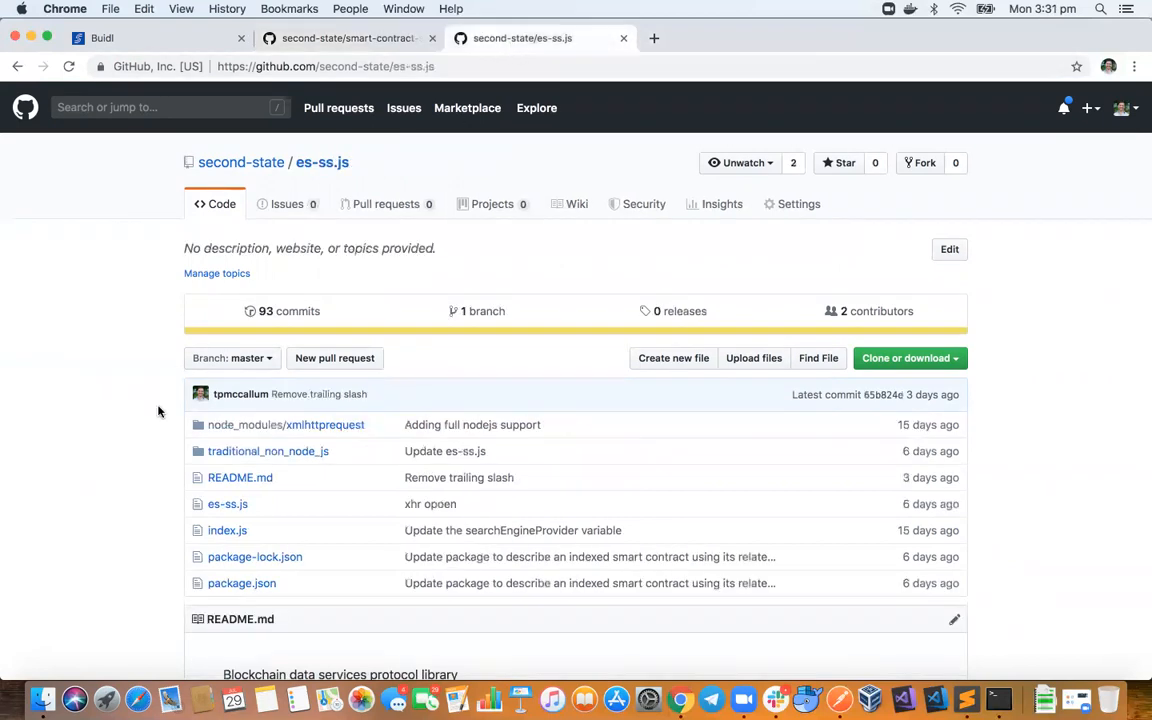
pyautogui.scroll(-2, 133, 472)
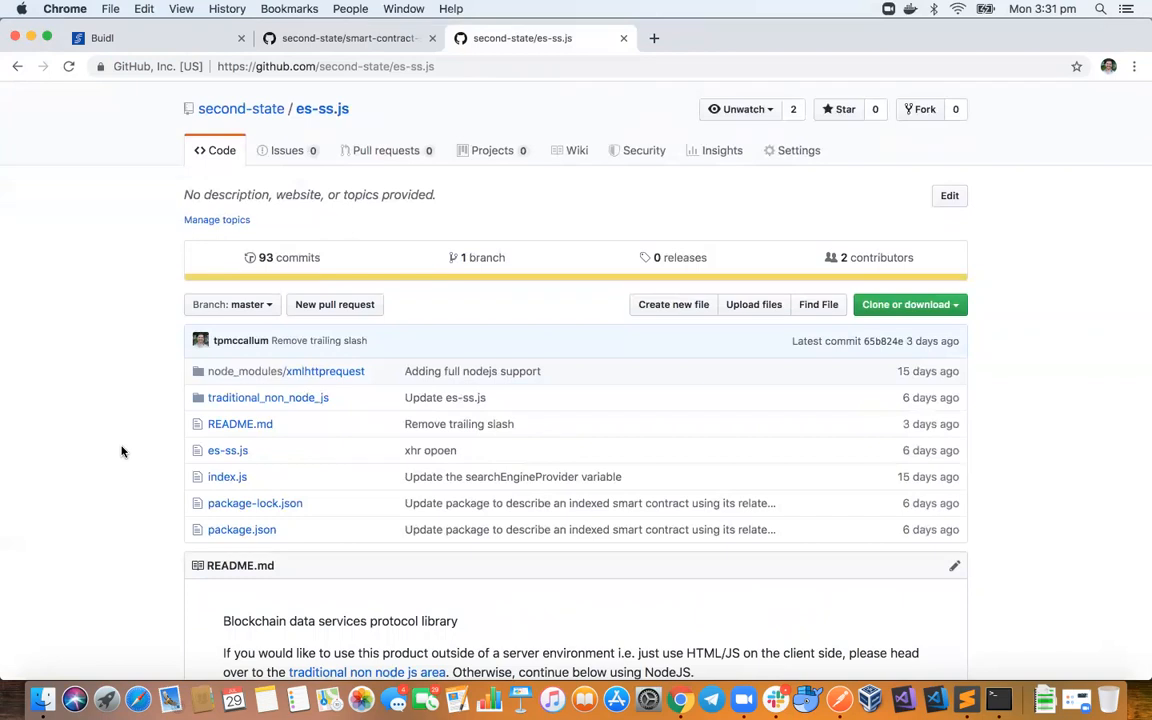
pyautogui.scroll(-1, 122, 452)
pyautogui.scroll(-3, 122, 452)
pyautogui.scroll(-1, 122, 452)
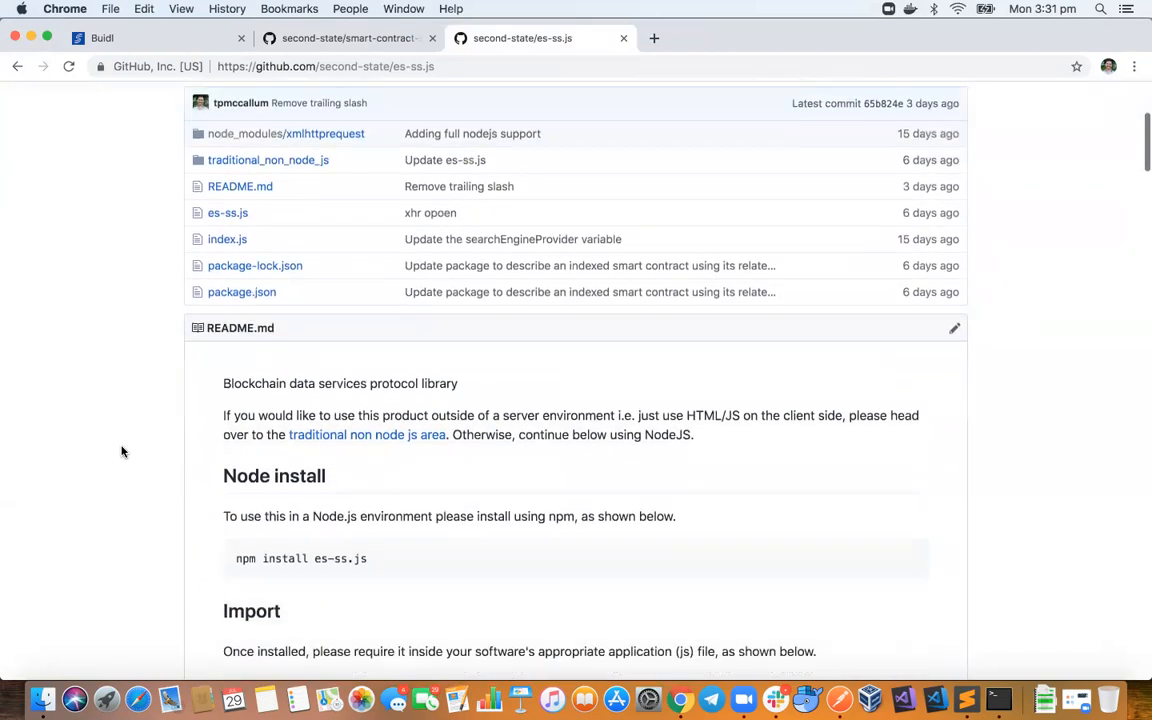
pyautogui.scroll(-1, 122, 452)
pyautogui.moveTo(262, 507); pyautogui.dragTo(297, 508)
pyautogui.tripleClick(297, 508)
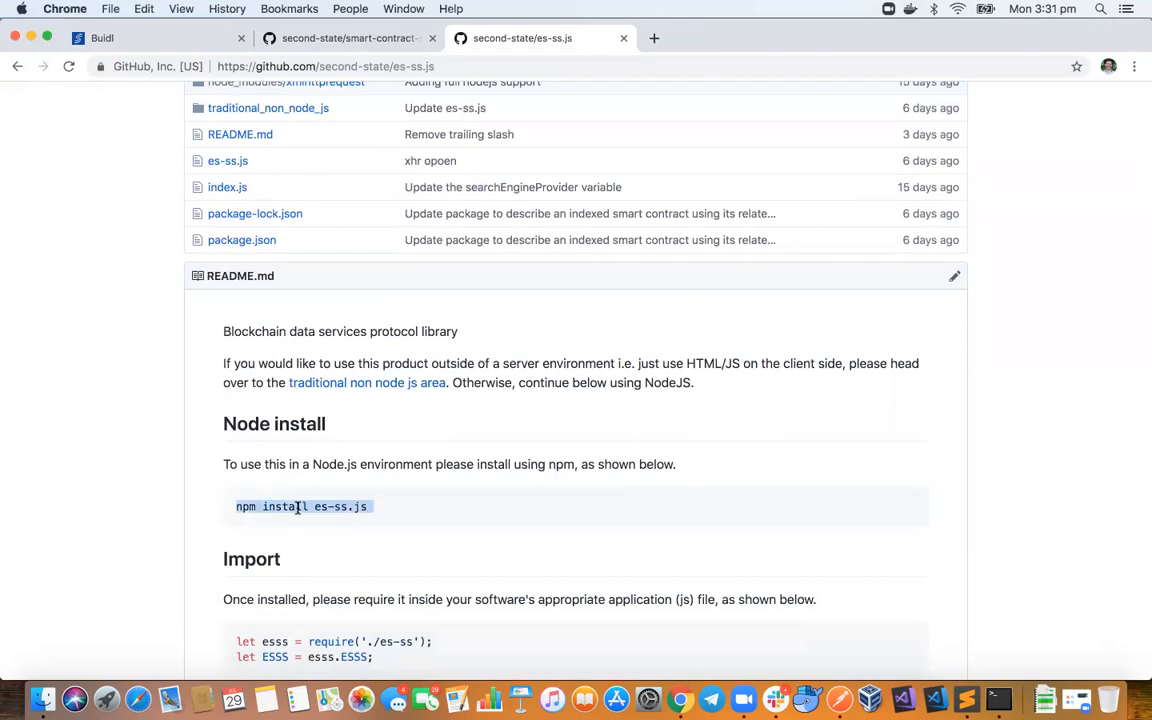
pyautogui.scroll(2, 95, 514)
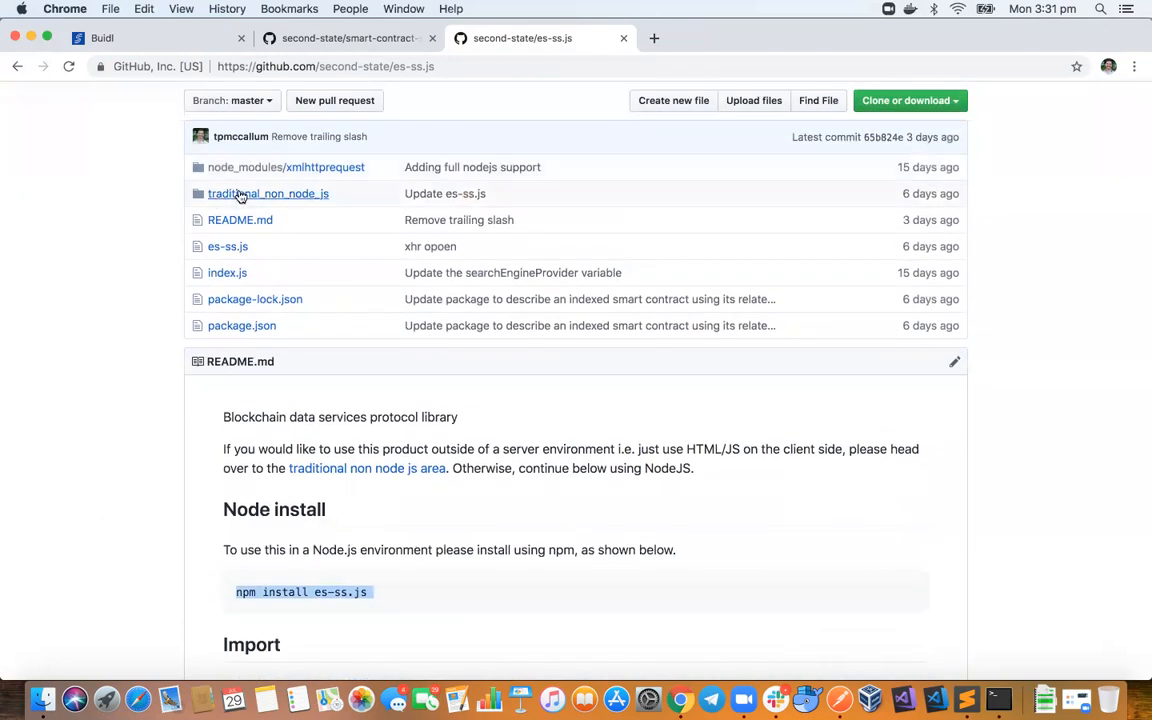
pyautogui.click(240, 194)
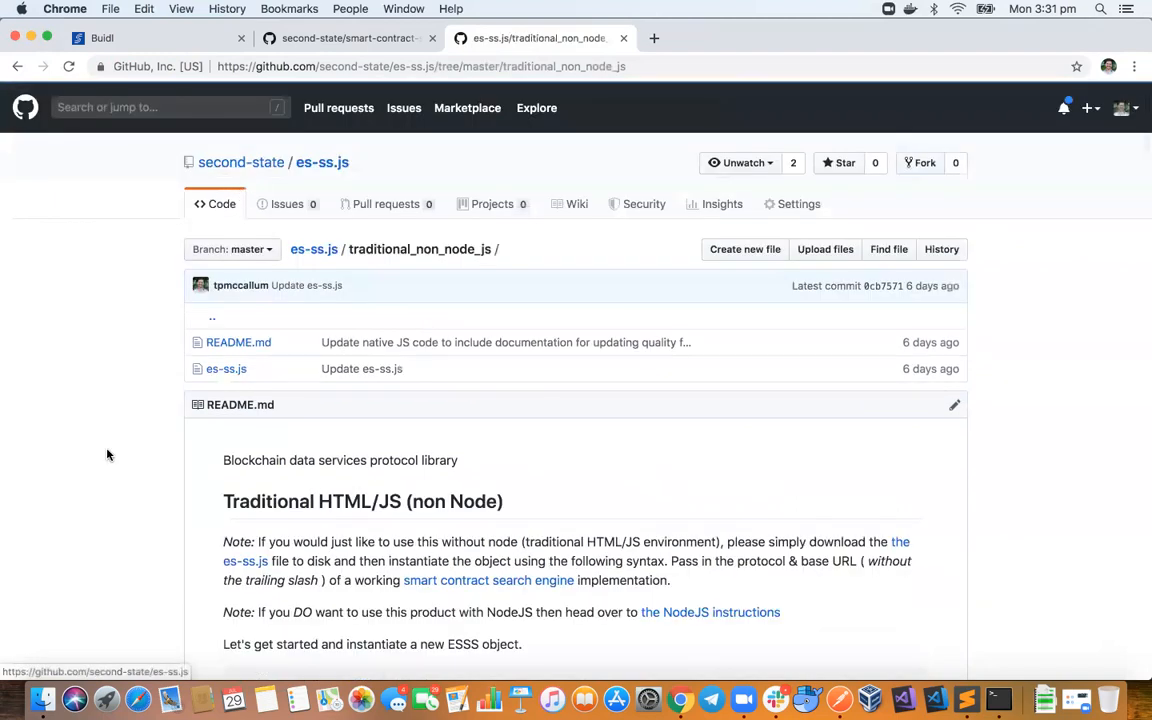
pyautogui.scroll(-3, 108, 455)
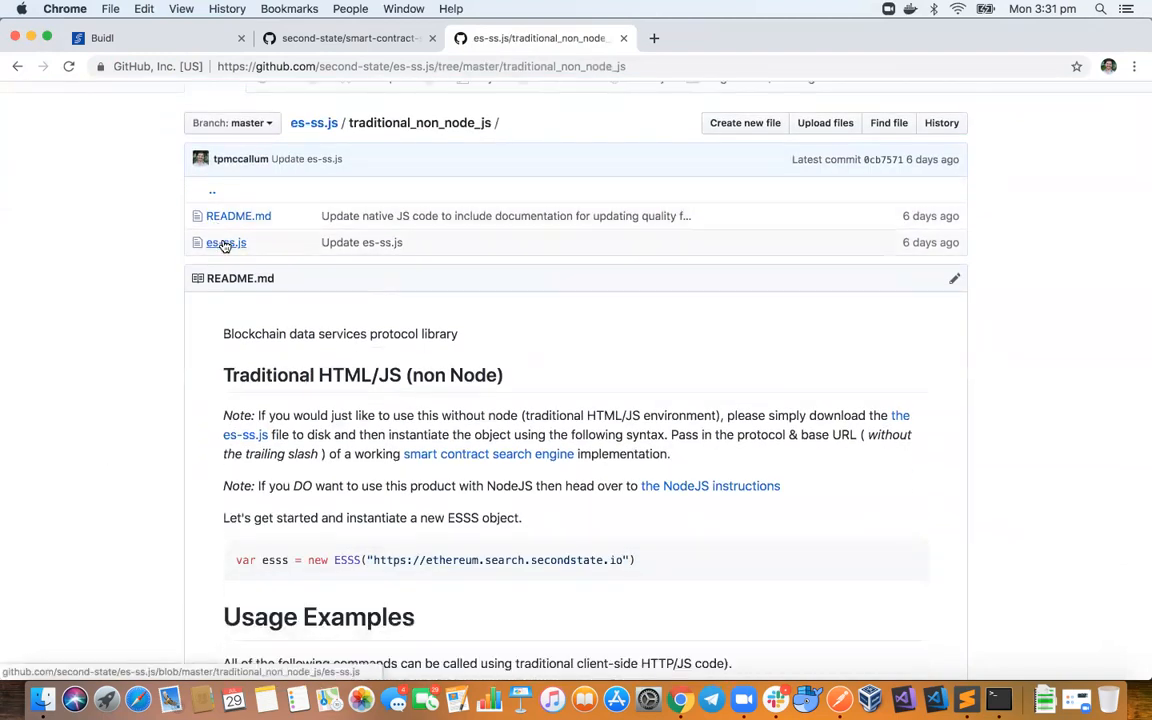
pyautogui.scroll(-4, 113, 389)
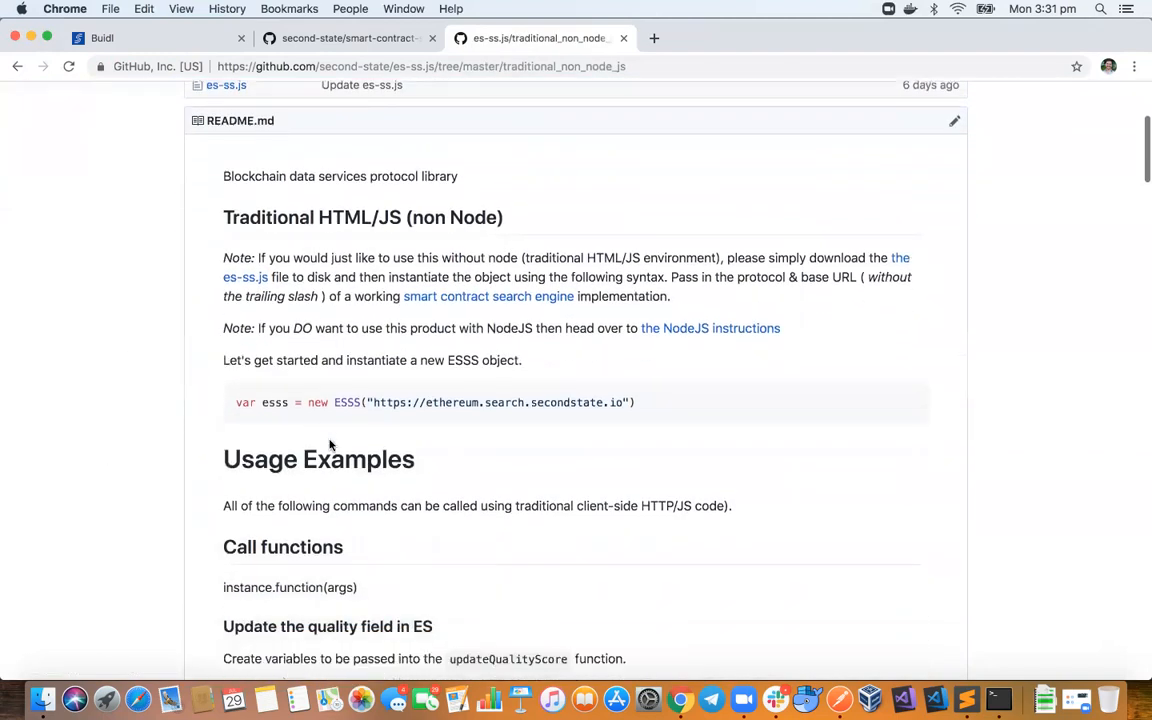
pyautogui.doubleClick(353, 402)
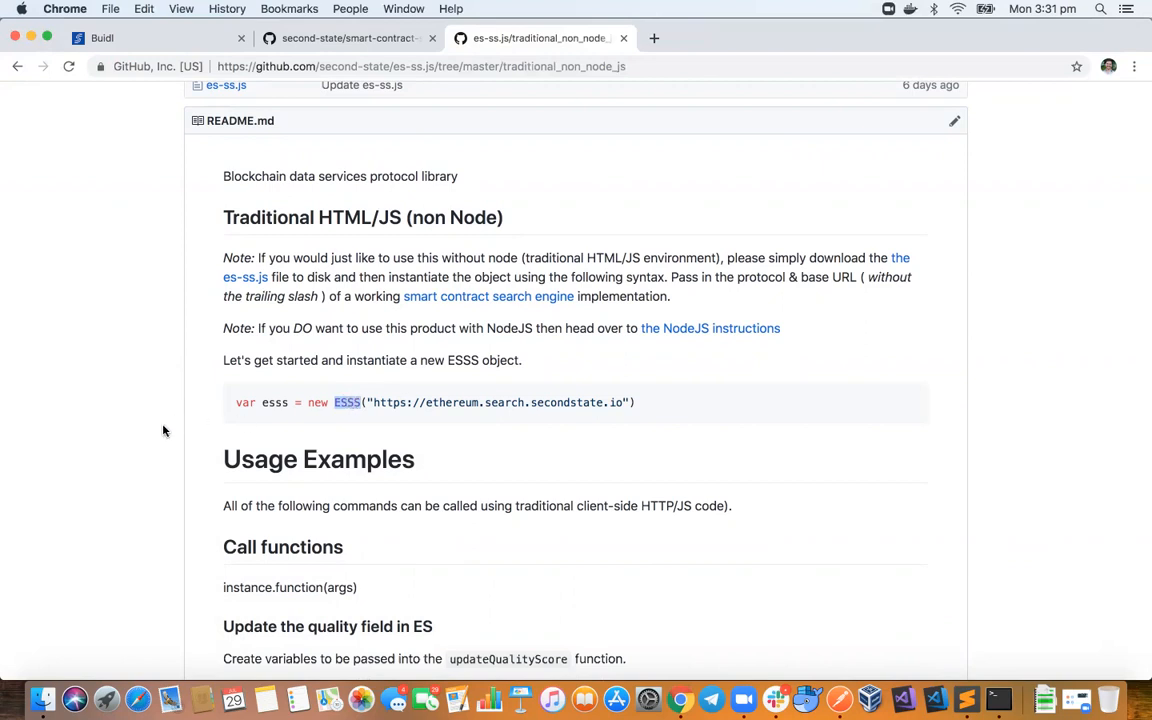
pyautogui.scroll(-3, 170, 435)
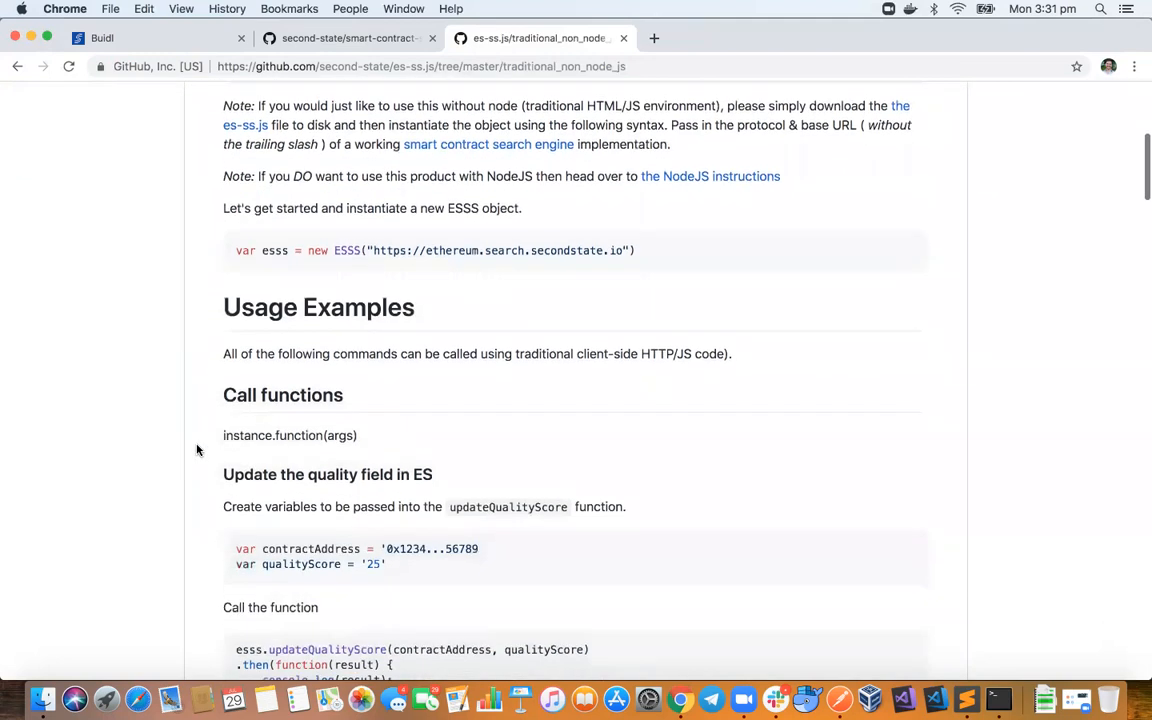
pyautogui.scroll(5, 197, 450)
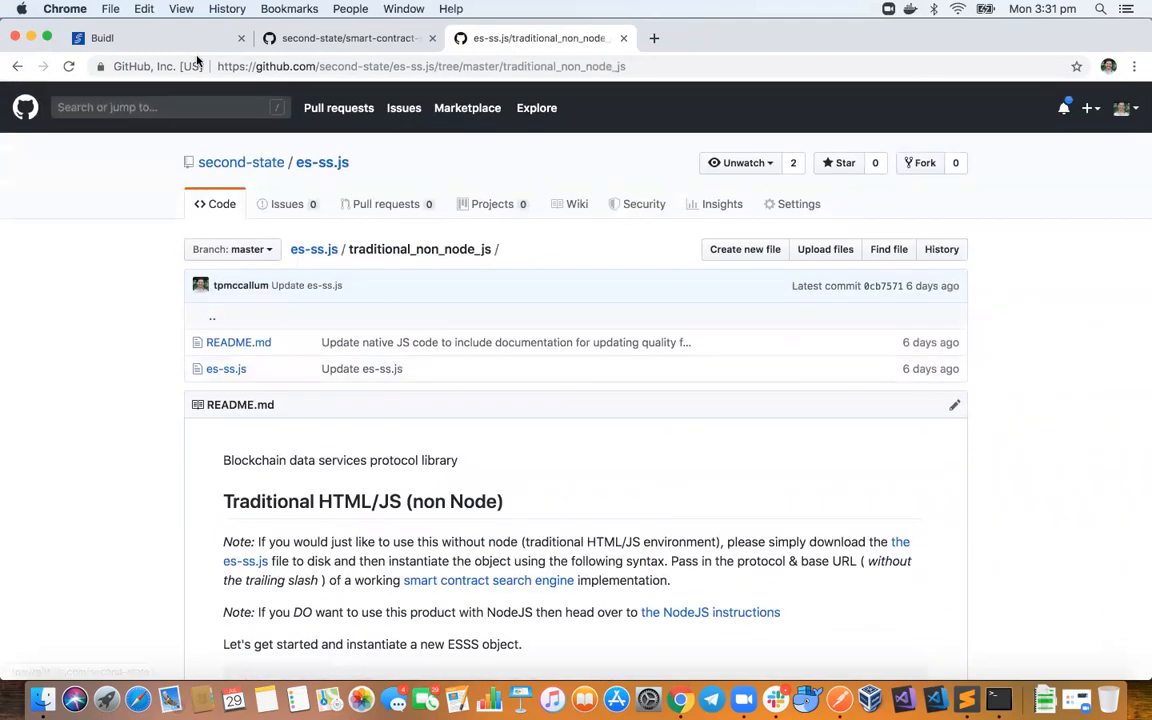
# Highlight the displayTotal function and the esss search object it calls in the dapp JavaScript
pyautogui.click(177, 40)
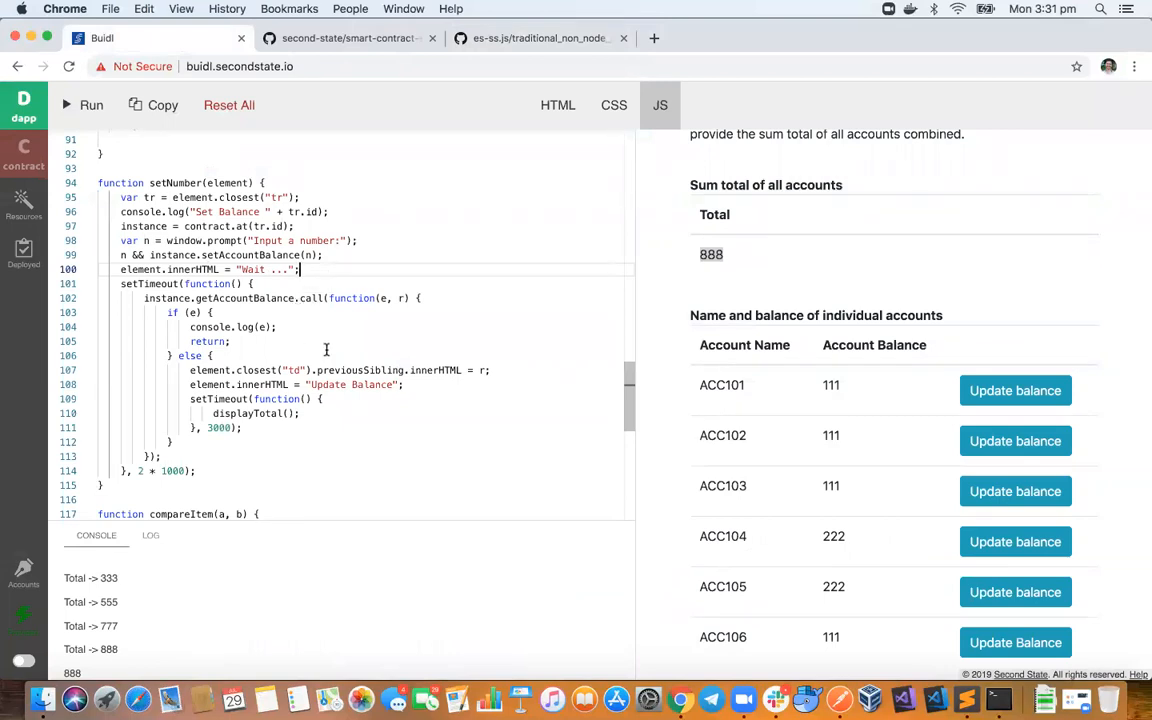
pyautogui.scroll(-1, 300, 335)
pyautogui.scroll(-5, 326, 348)
pyautogui.scroll(-2, 326, 350)
pyautogui.scroll(2, 326, 349)
pyautogui.scroll(2, 326, 349)
pyautogui.scroll(3, 326, 349)
pyautogui.scroll(4, 326, 349)
pyautogui.scroll(4, 326, 349)
pyautogui.scroll(1, 326, 275)
pyautogui.scroll(-1, 390, 345)
pyautogui.scroll(1, 209, 241)
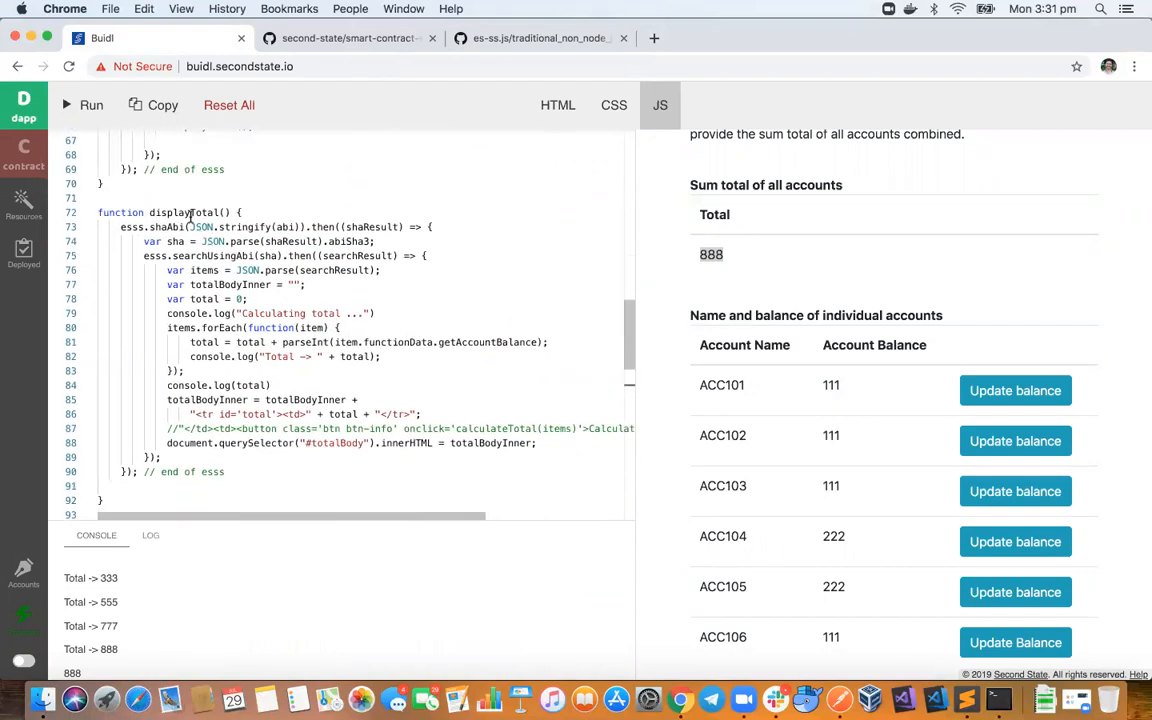
pyautogui.doubleClick(184, 212)
pyautogui.doubleClick(132, 227)
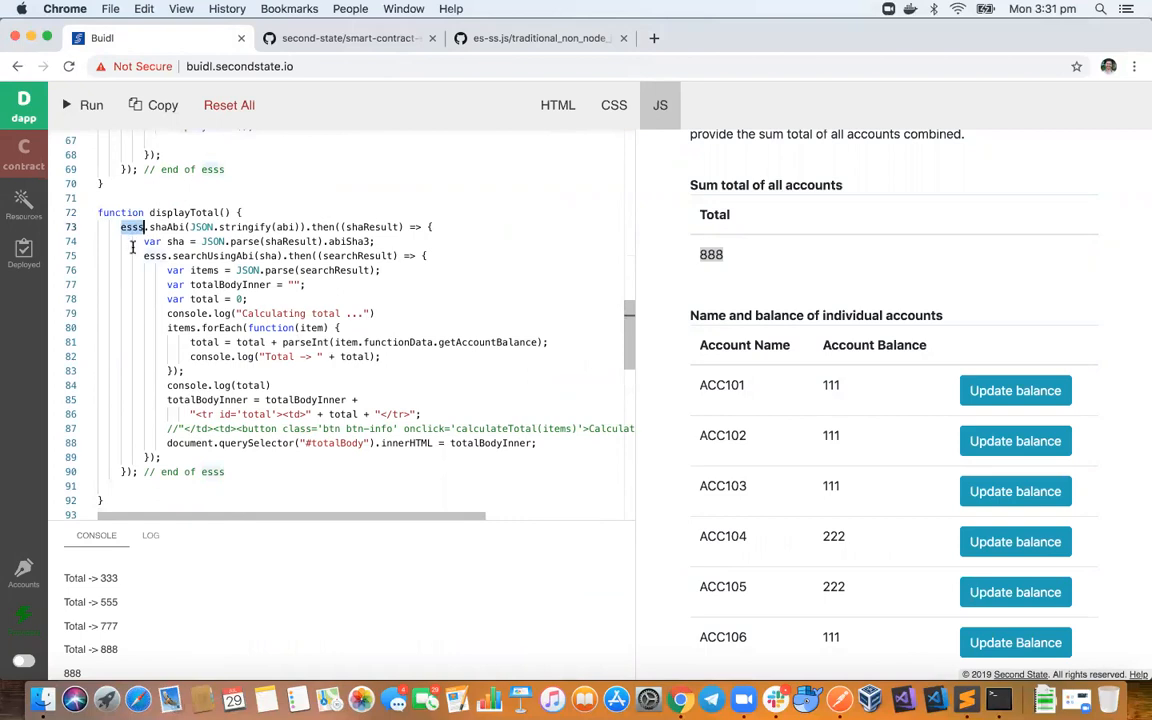
# Return to the es-ss.js repository root README via the search-engine and es-ss.js pages
pyautogui.click(340, 38)
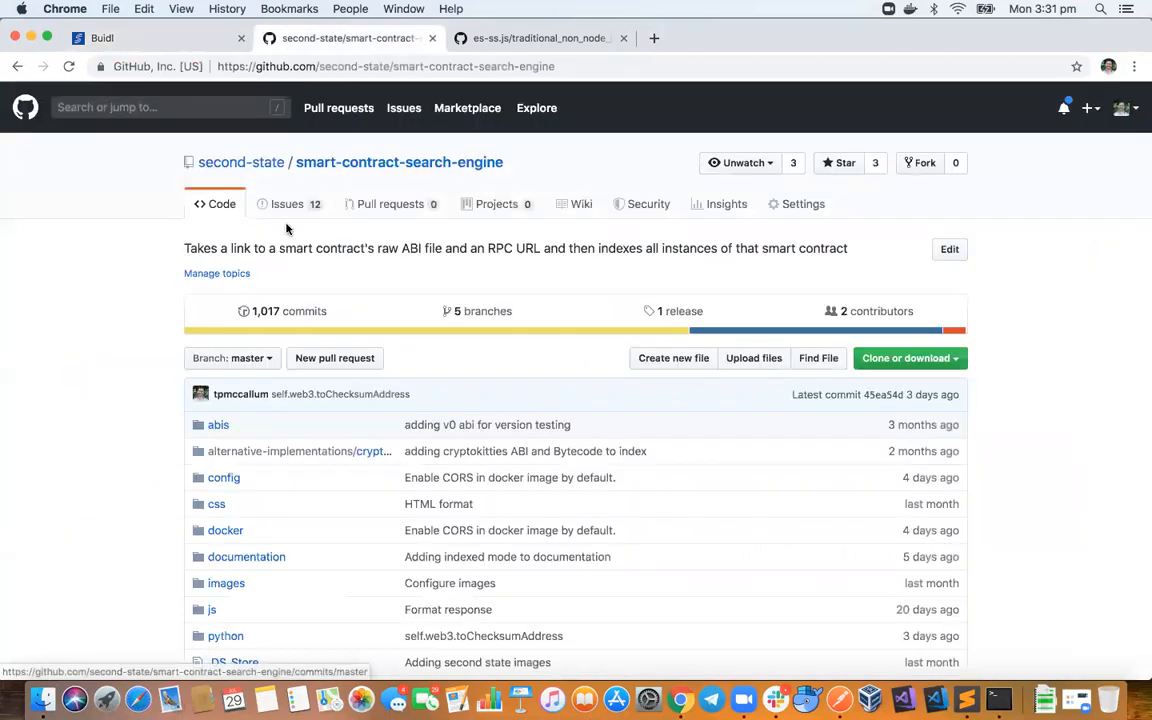
pyautogui.scroll(-2, 130, 460)
pyautogui.scroll(-3, 130, 460)
pyautogui.scroll(-3, 130, 460)
pyautogui.scroll(-1, 130, 460)
pyautogui.scroll(-4, 130, 460)
pyautogui.scroll(-3, 130, 460)
pyautogui.scroll(-2, 130, 460)
pyautogui.scroll(15, 130, 460)
pyautogui.click(522, 45)
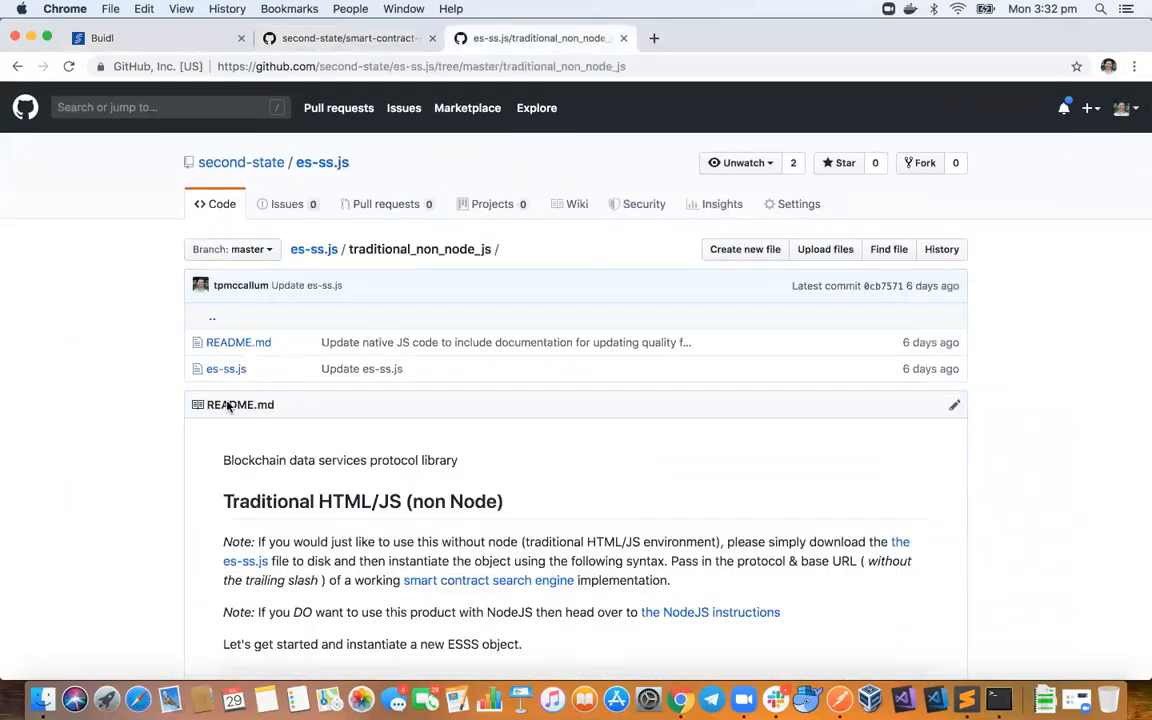
pyautogui.scroll(-1, 291, 214)
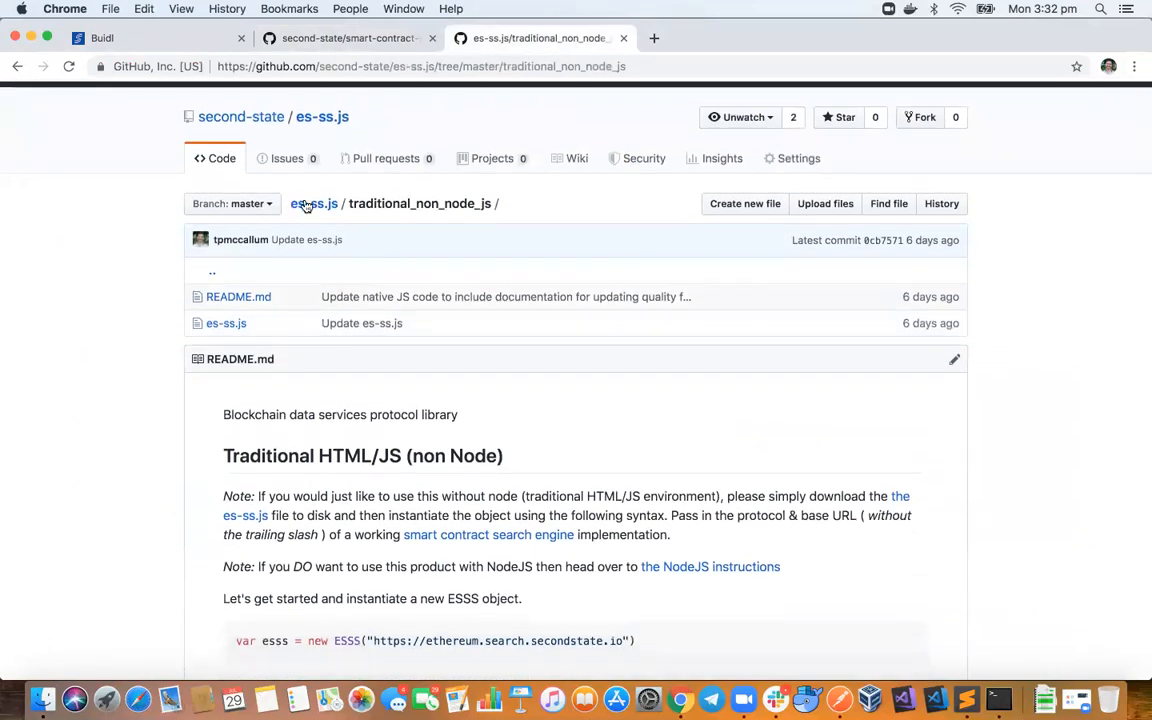
pyautogui.click(305, 205)
pyautogui.scroll(-5, 158, 389)
pyautogui.scroll(-5, 158, 389)
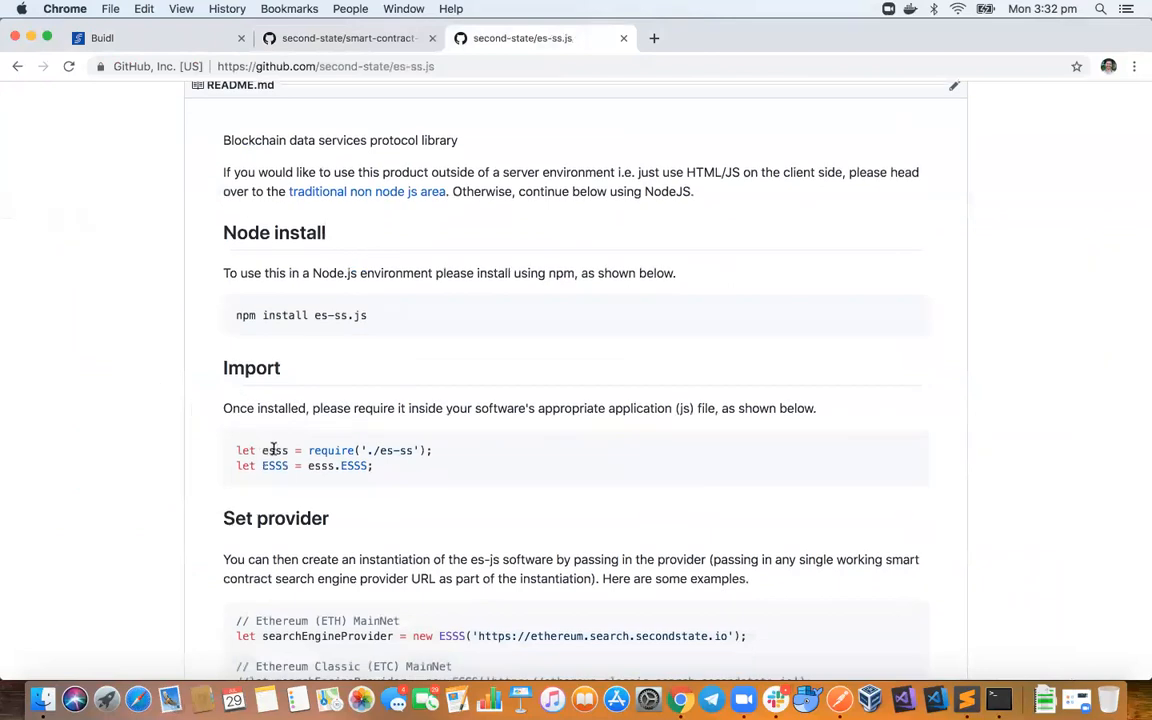
# Review the README's Node examples: the es-ss require line, the DevChain provider, and Prepare
pyautogui.tripleClick(273, 450)
pyautogui.scroll(-2, 110, 537)
pyautogui.scroll(-3, 110, 537)
pyautogui.tripleClick(534, 436)
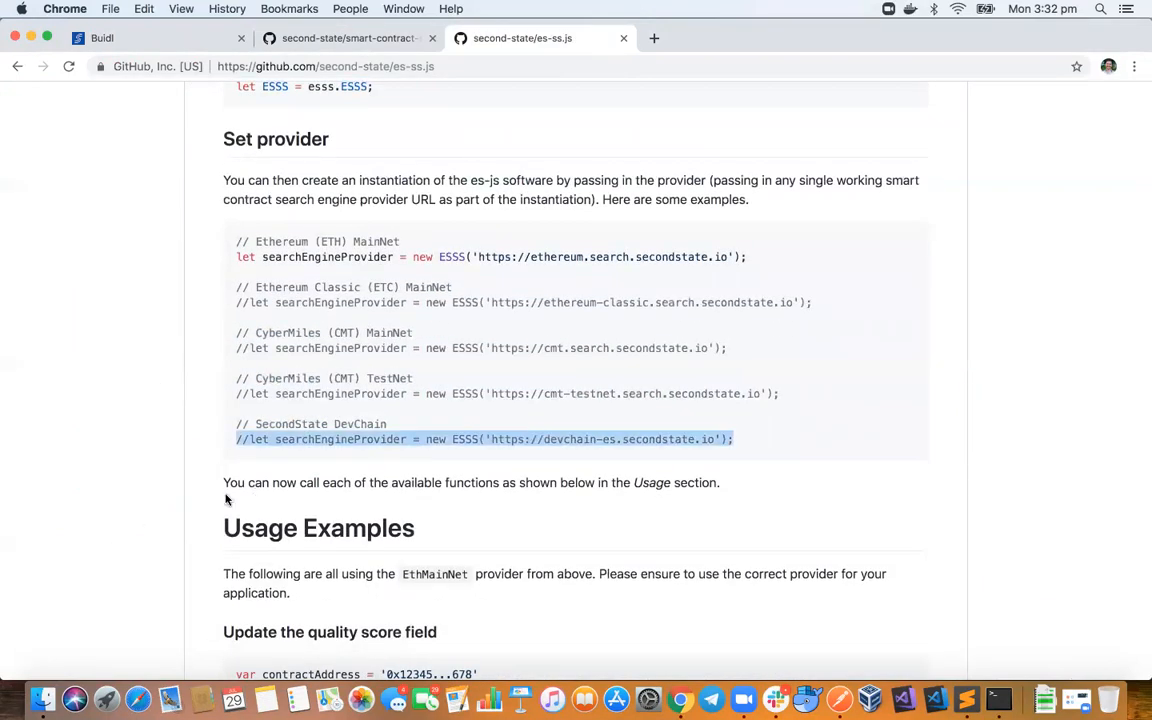
pyautogui.scroll(-1, 185, 494)
pyautogui.scroll(-2, 183, 494)
pyautogui.scroll(-1, 181, 494)
pyautogui.scroll(-1, 181, 494)
pyautogui.scroll(-1, 181, 494)
pyautogui.scroll(-1, 181, 494)
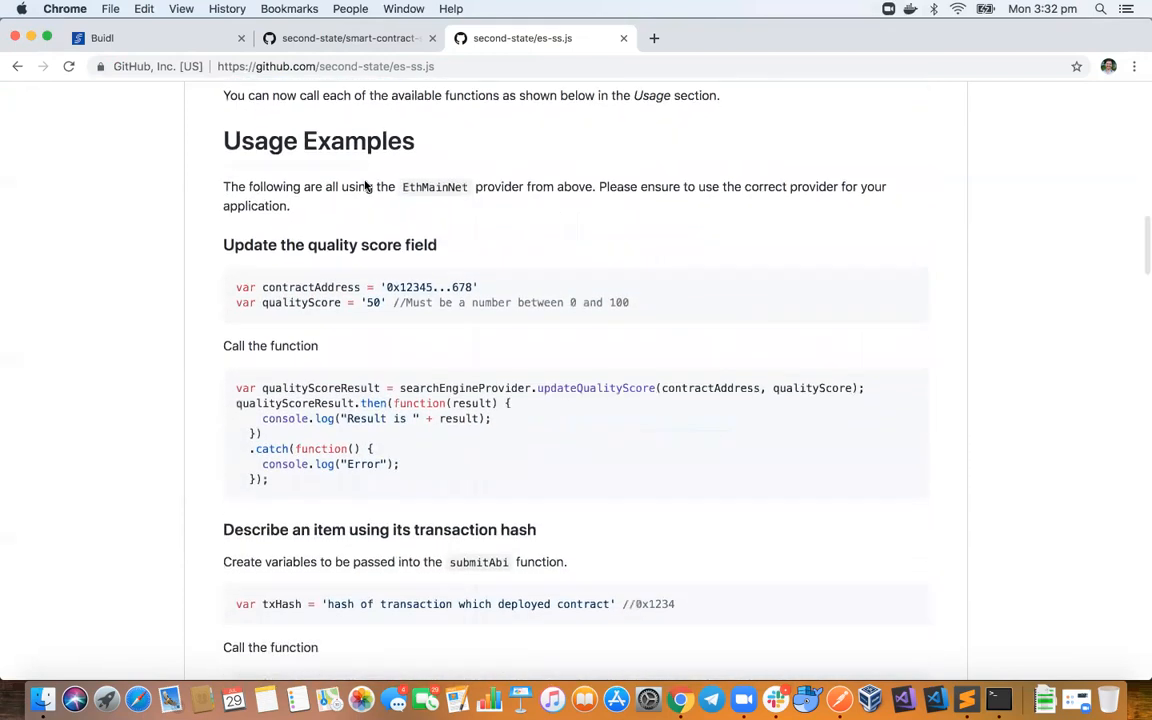
pyautogui.scroll(-1, 320, 395)
pyautogui.scroll(-1, 420, 420)
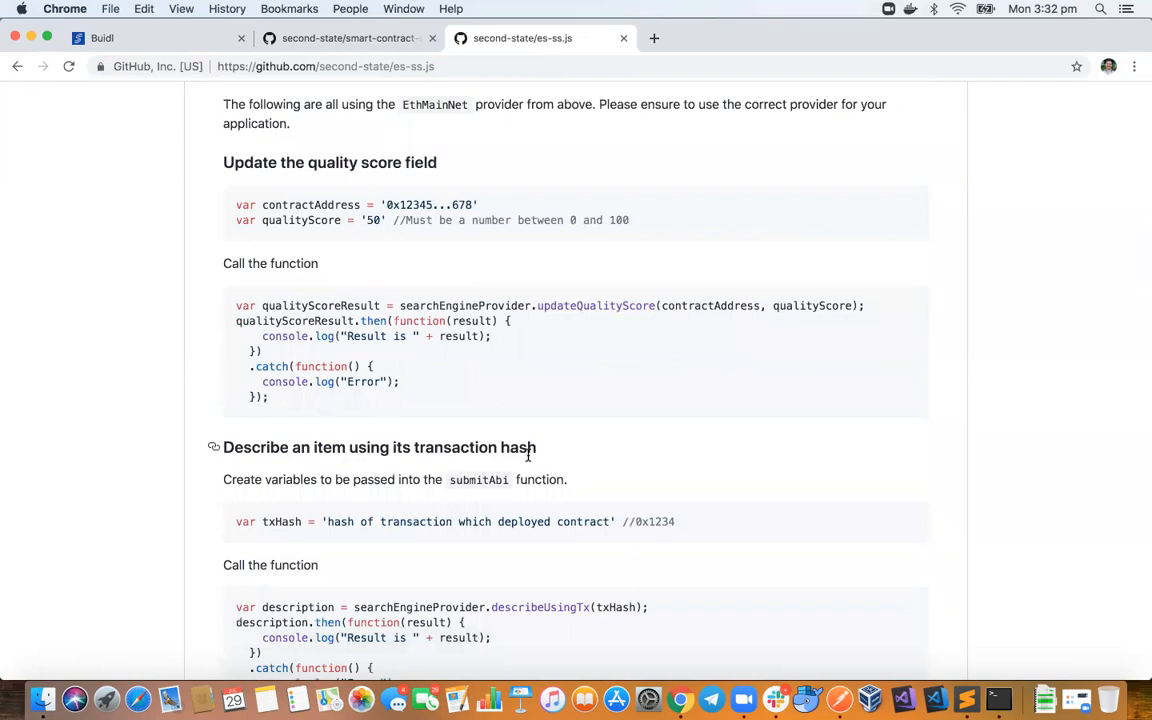
pyautogui.scroll(-2, 528, 455)
pyautogui.scroll(-1, 528, 455)
pyautogui.scroll(-3, 528, 455)
pyautogui.scroll(-2, 530, 460)
pyautogui.scroll(-1, 528, 459)
pyautogui.scroll(-3, 528, 459)
pyautogui.scroll(-1, 528, 459)
pyautogui.scroll(-1, 528, 457)
pyautogui.scroll(-1, 528, 457)
pyautogui.scroll(-6, 528, 459)
pyautogui.scroll(-1, 529, 461)
pyautogui.scroll(-5, 528, 461)
pyautogui.scroll(-10, 528, 461)
pyautogui.scroll(-1, 528, 461)
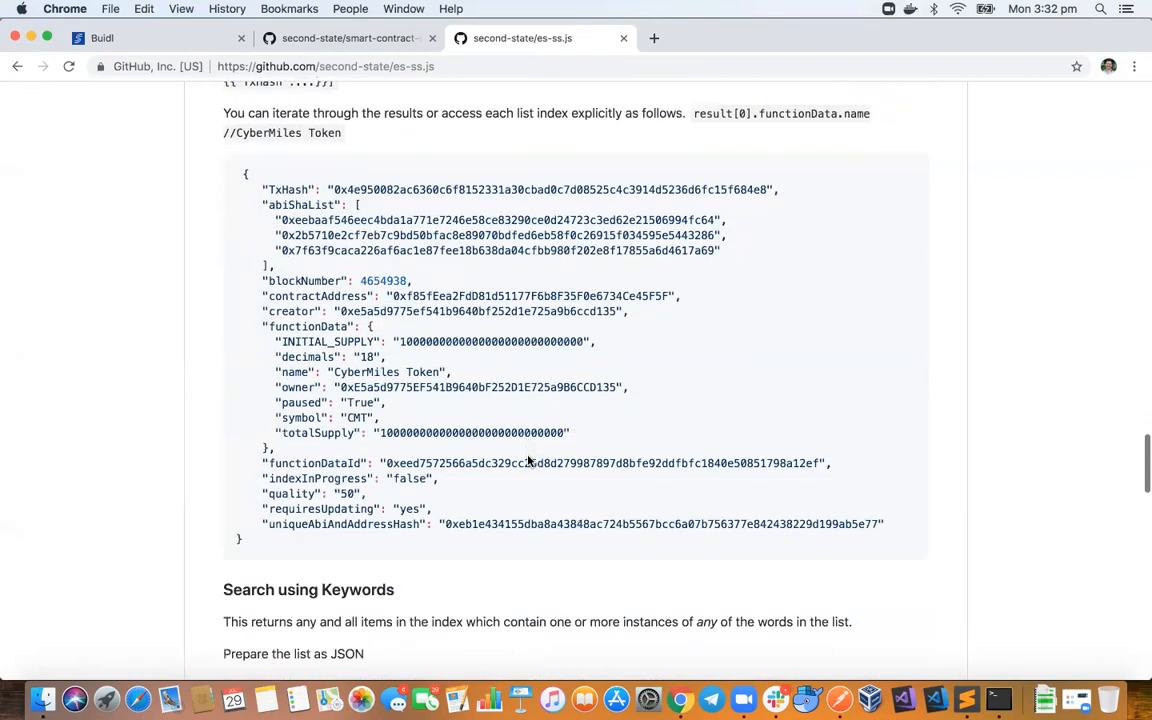
pyautogui.scroll(-2, 529, 461)
pyautogui.scroll(-1, 529, 461)
pyautogui.scroll(-1, 529, 461)
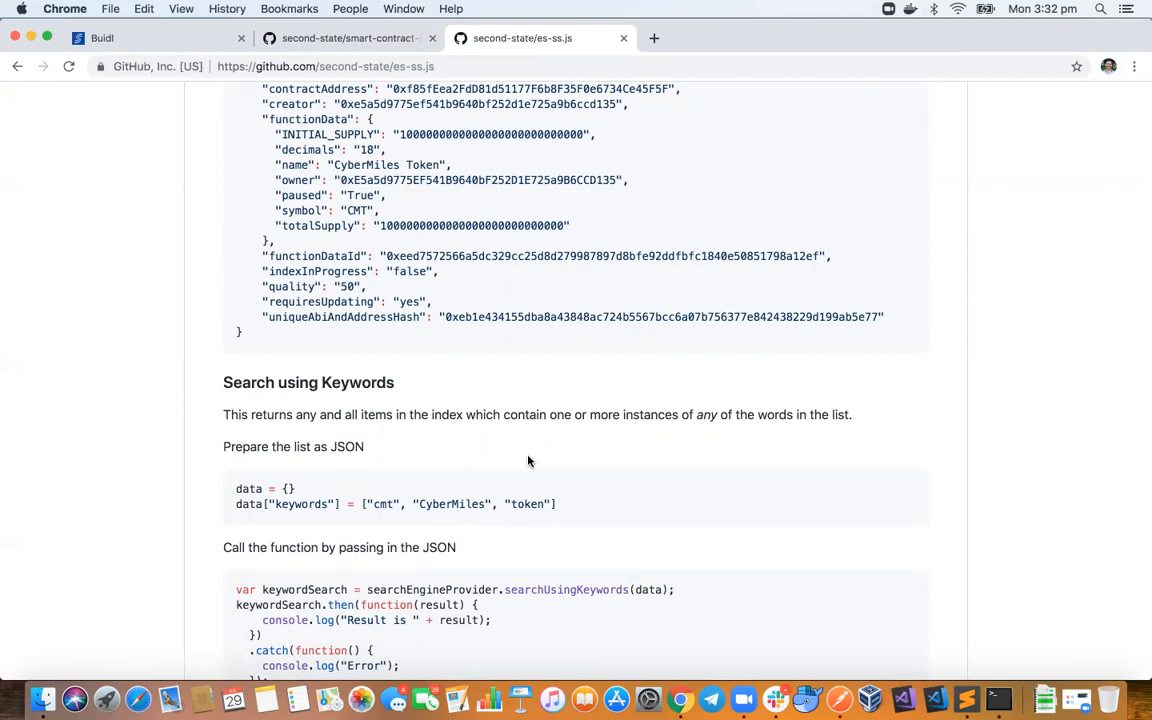
pyautogui.doubleClick(245, 447)
# Update ACC106's balance to 222 and confirm the accounts total reads 999
pyautogui.click(186, 41)
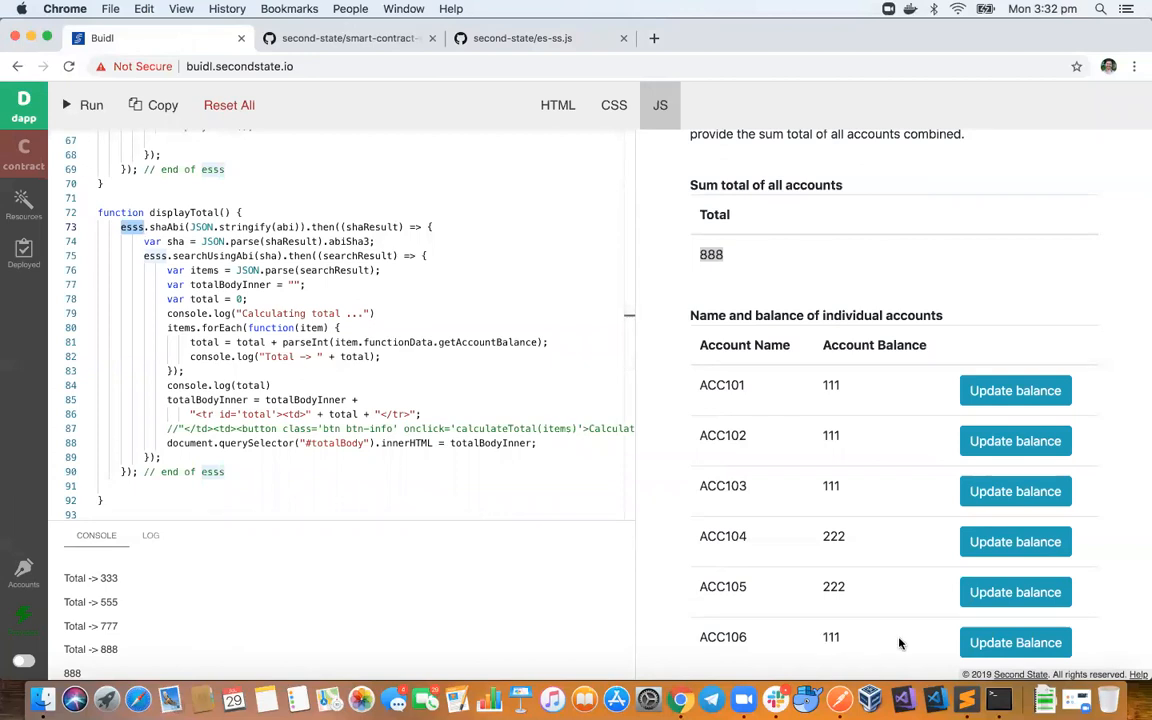
pyautogui.click(997, 643)
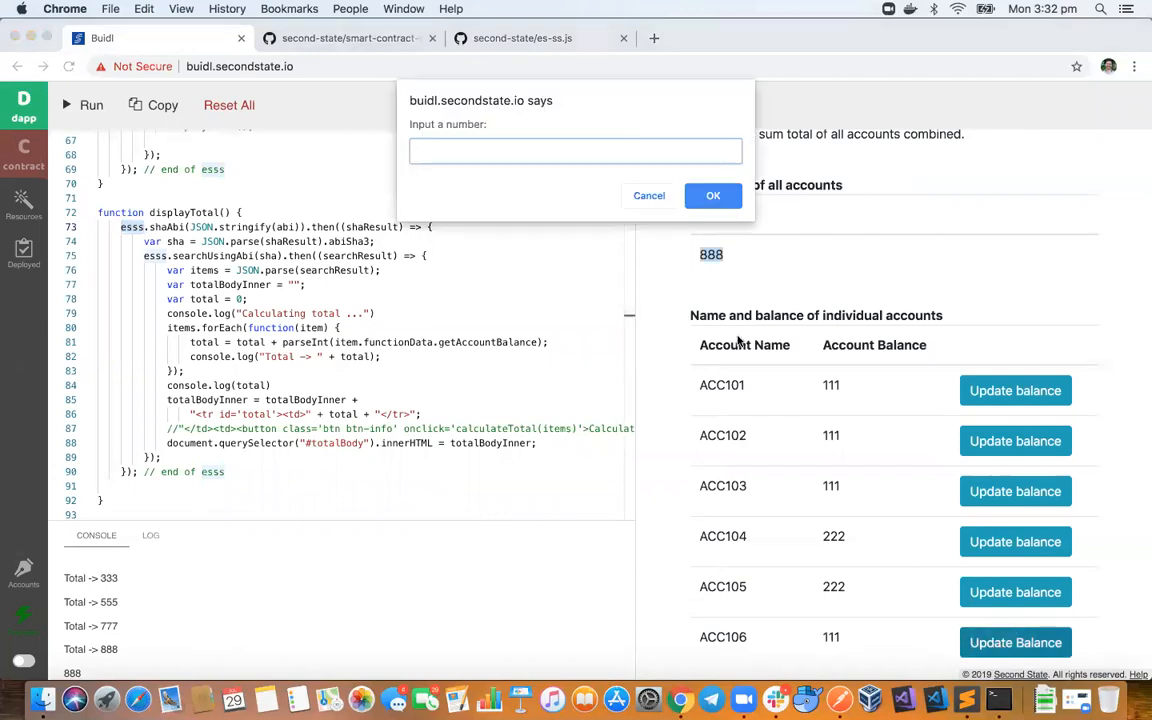
pyautogui.write('222')
pyautogui.click(709, 196)
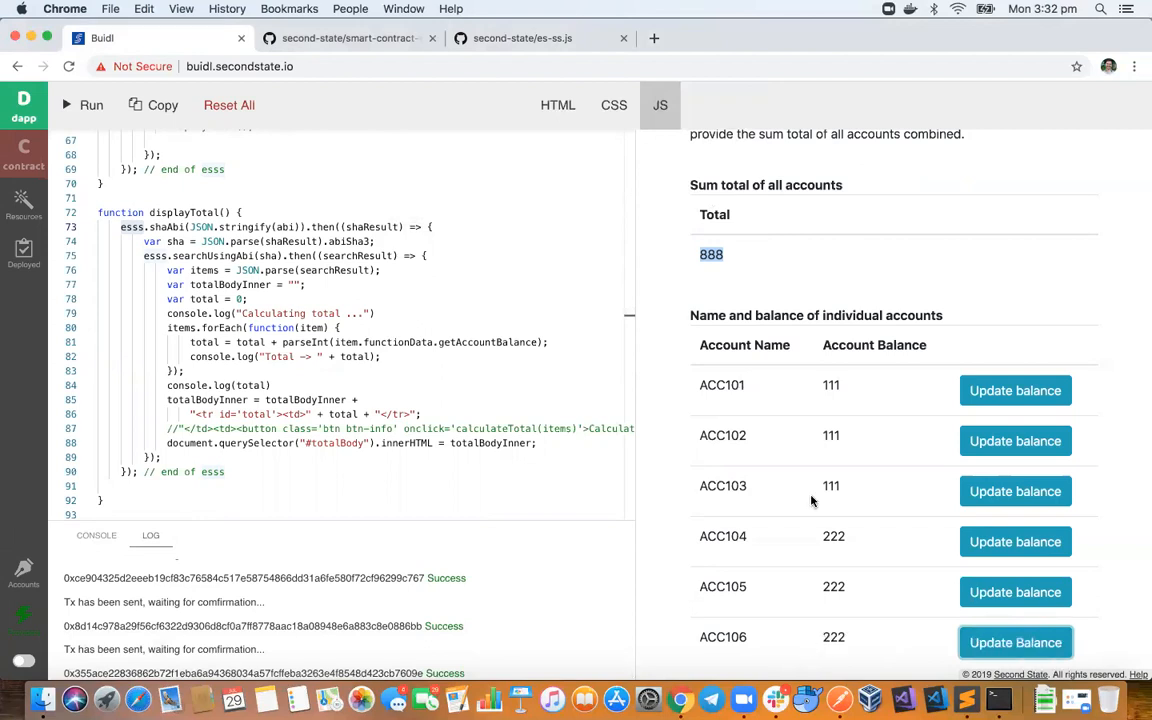
pyautogui.doubleClick(711, 254)
pyautogui.click(767, 264)
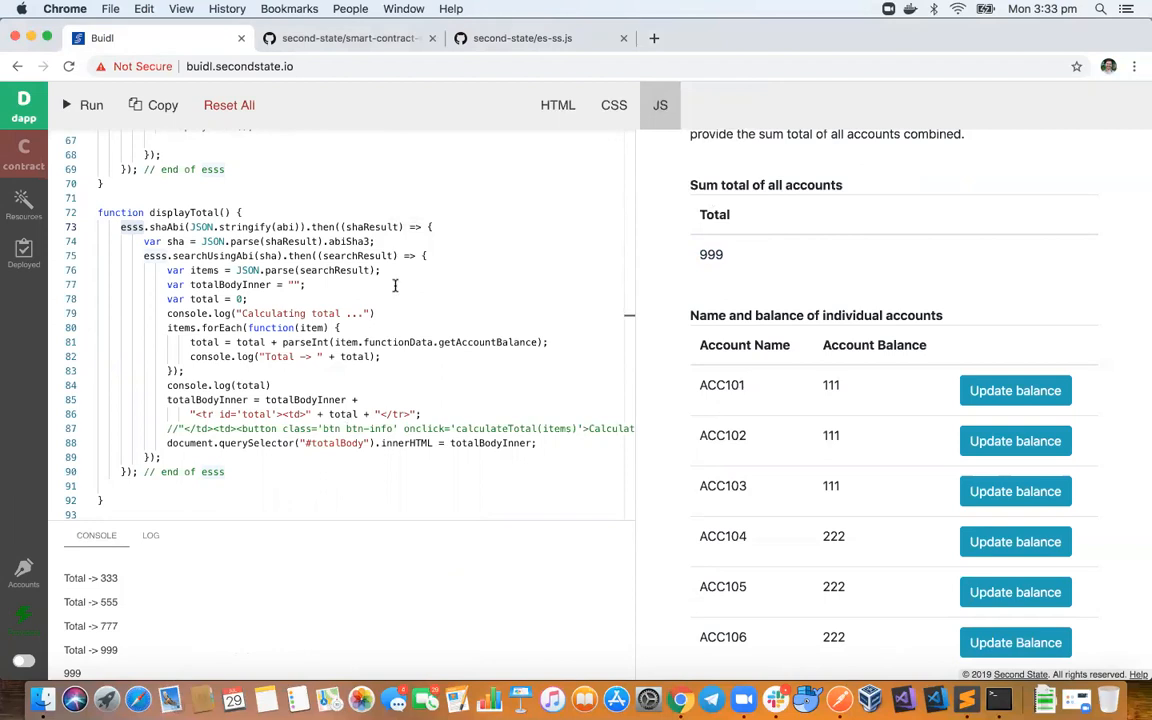
pyautogui.scroll(-5, 203, 388)
pyautogui.scroll(-4, 203, 388)
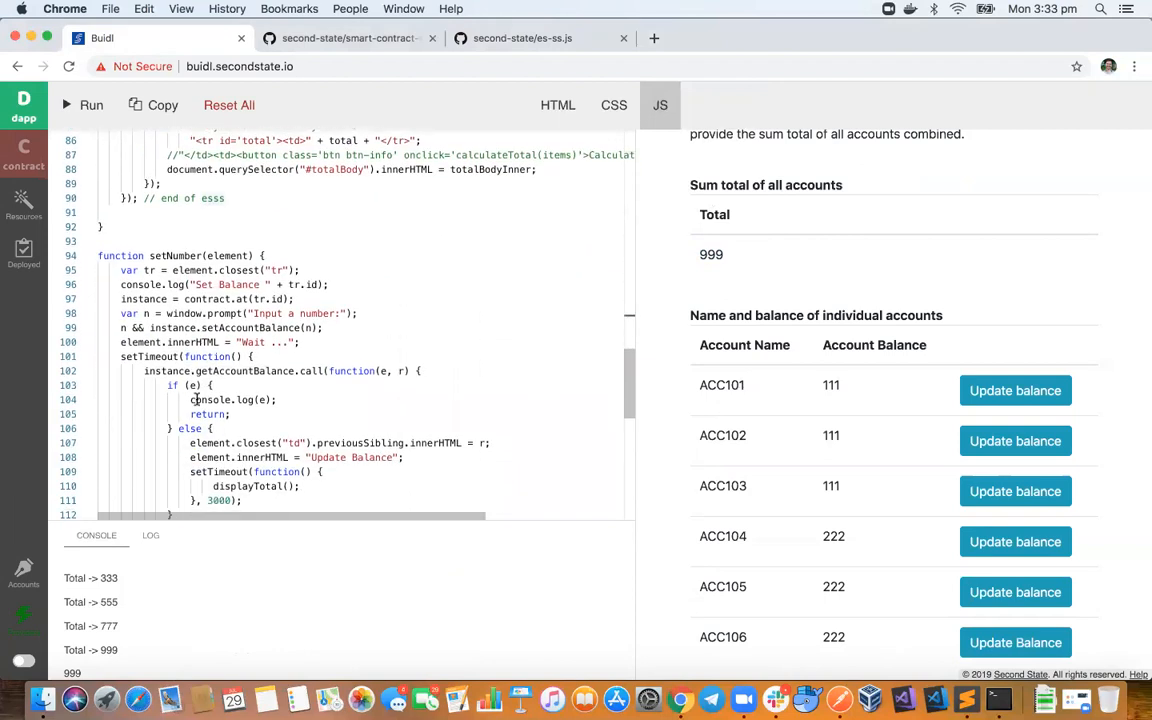
# Check the ES and Web3 provider endpoints and return to the AccountBalanceDemo contract source view
pyautogui.click(29, 616)
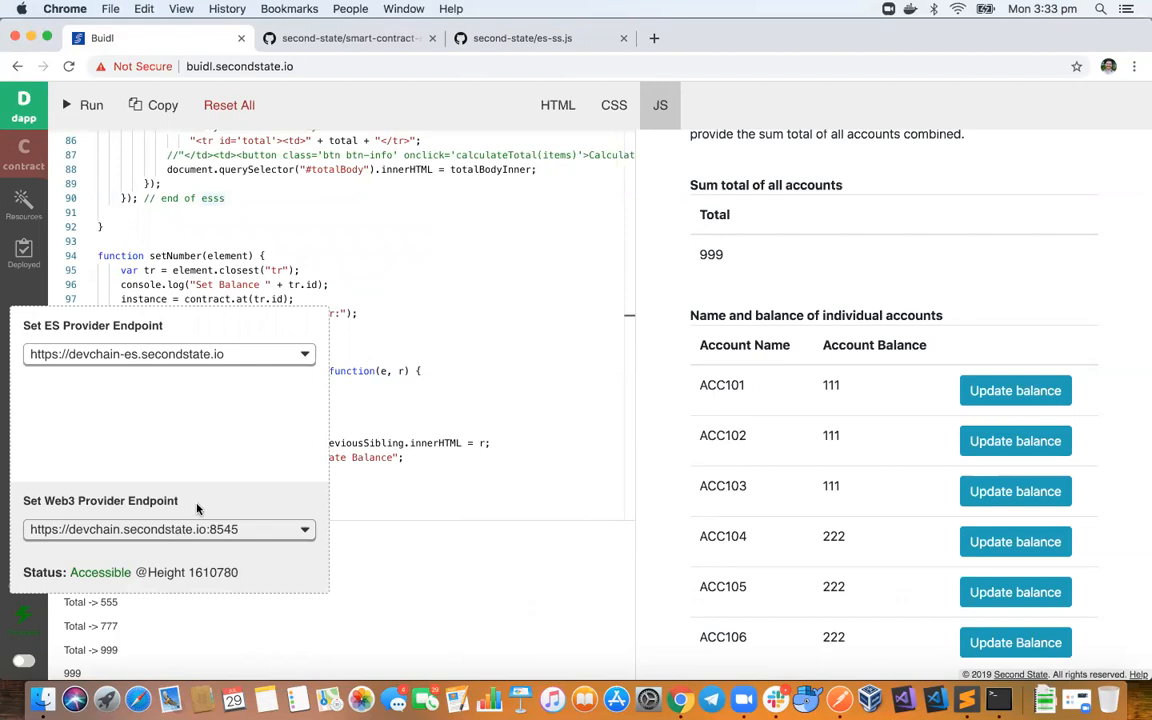
pyautogui.click(430, 250)
pyautogui.scroll(5, 433, 250)
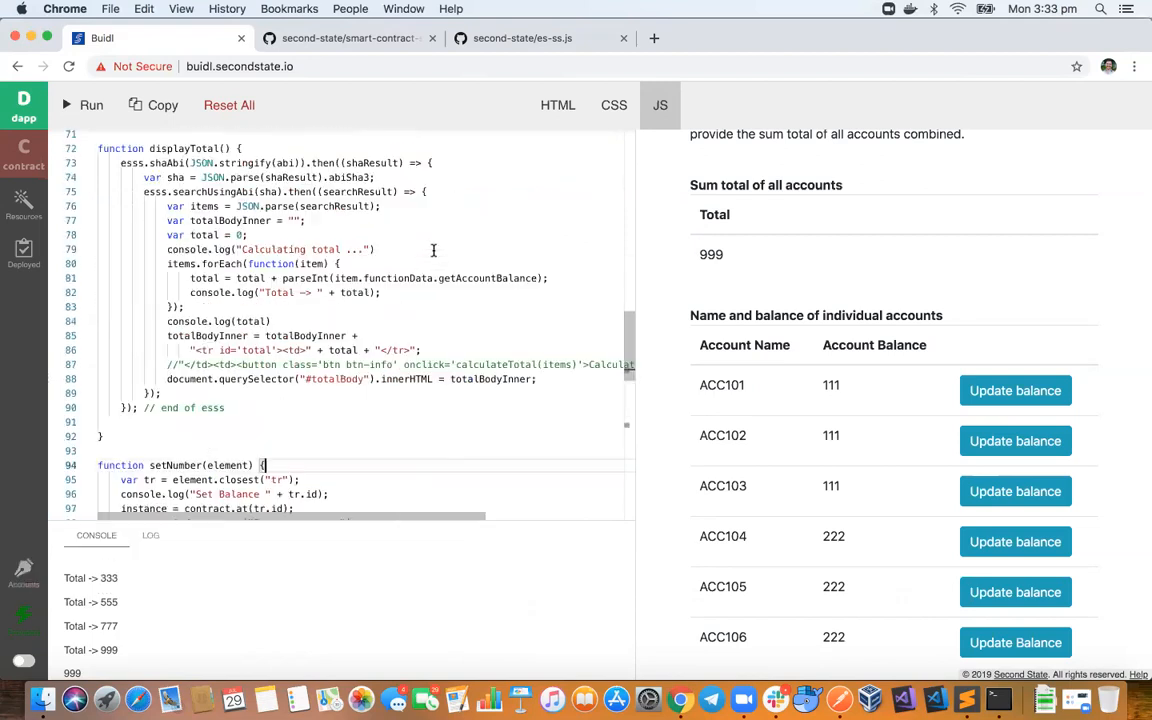
pyautogui.scroll(10, 433, 250)
pyautogui.scroll(2, 433, 250)
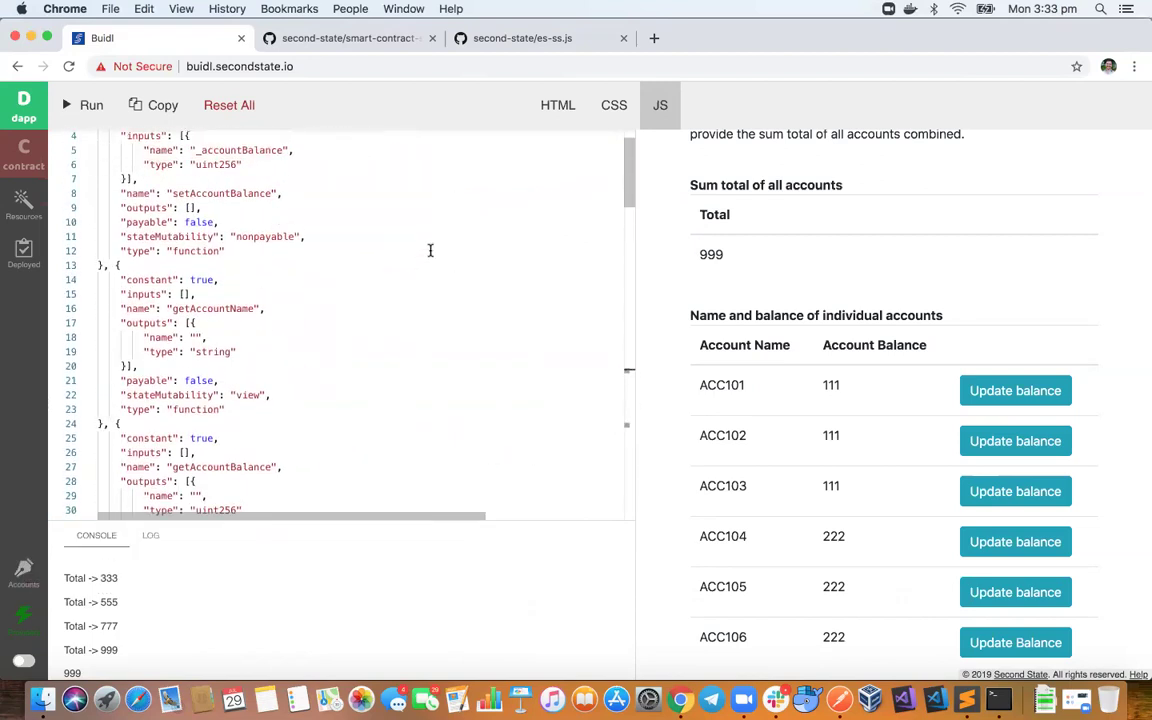
pyautogui.click(30, 157)
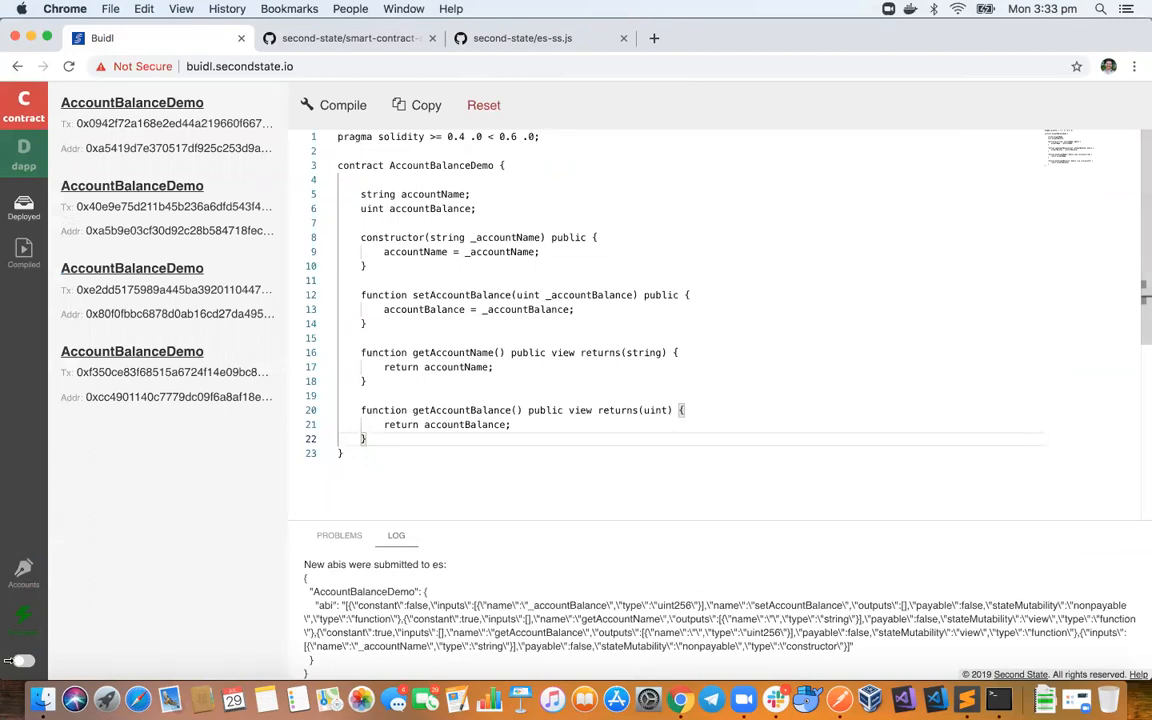
pyautogui.click(24, 615)
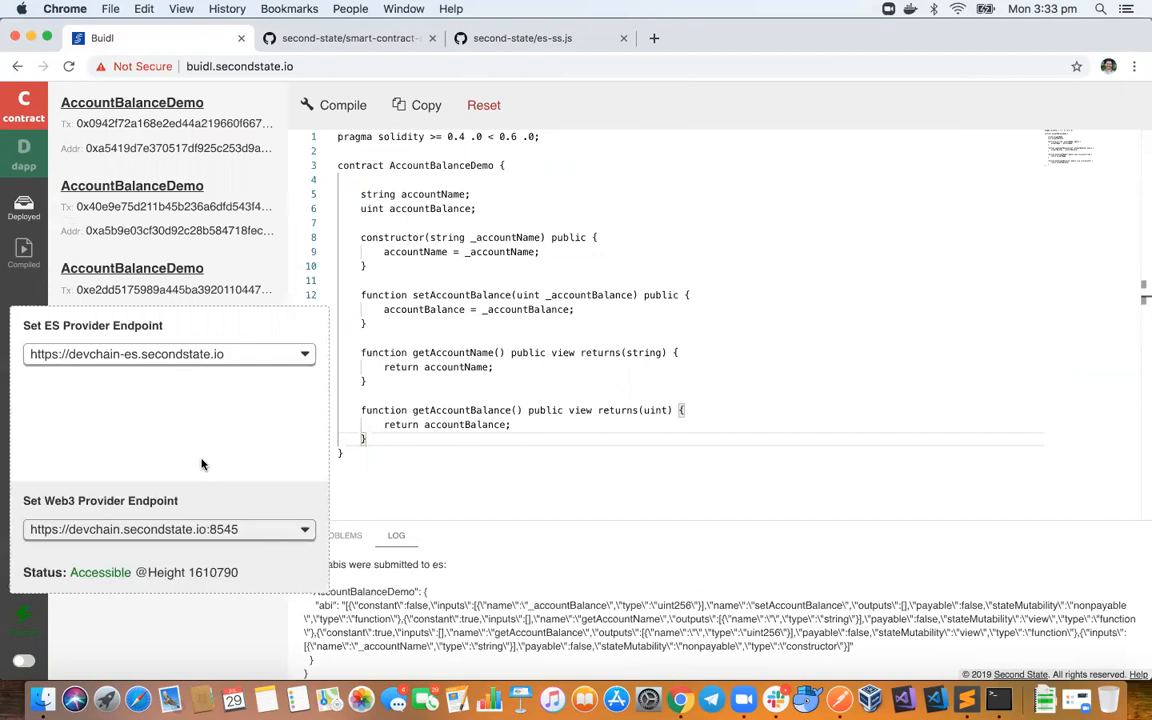
pyautogui.click(476, 324)
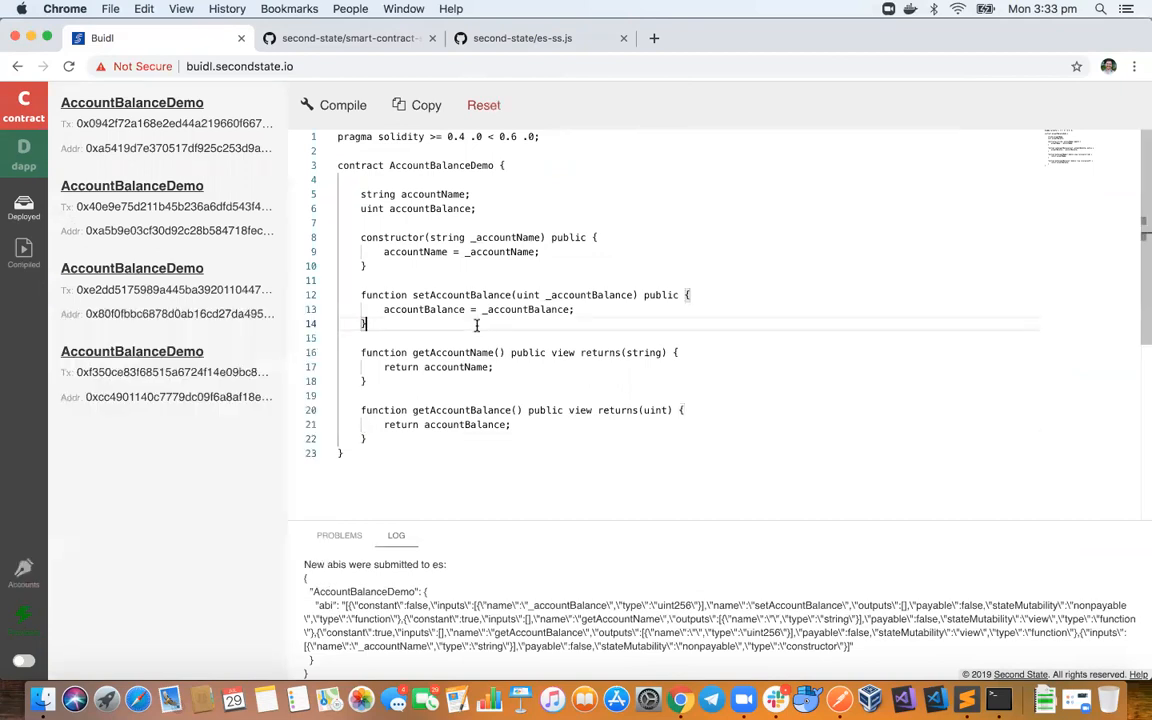